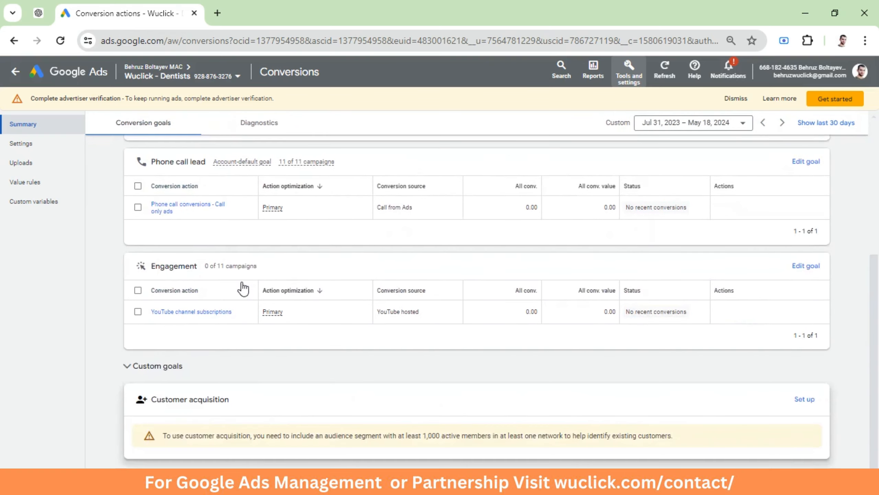
Start a new phone-call conversion action that tracks calls from ads using call extensions or call-only ads
{"action": "scroll", "coordinate": [244, 288], "scroll_direction": "up", "scroll_amount": 5}
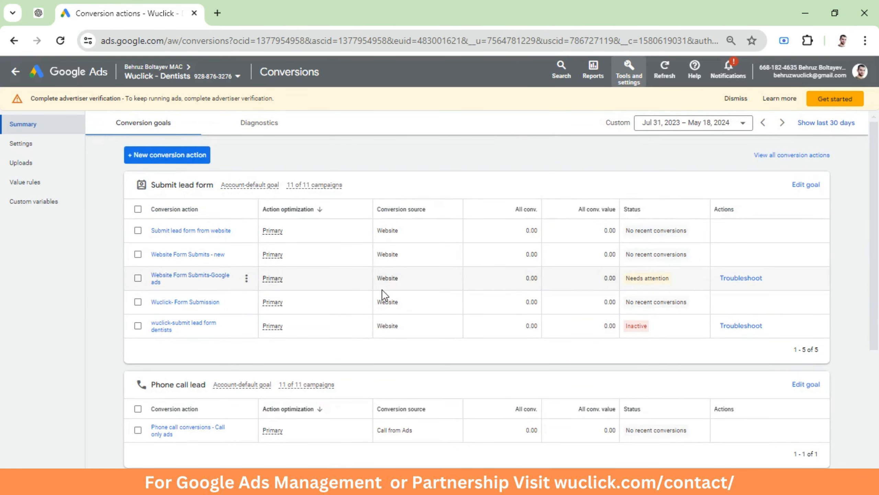
{"action": "left_click", "coordinate": [169, 155]}
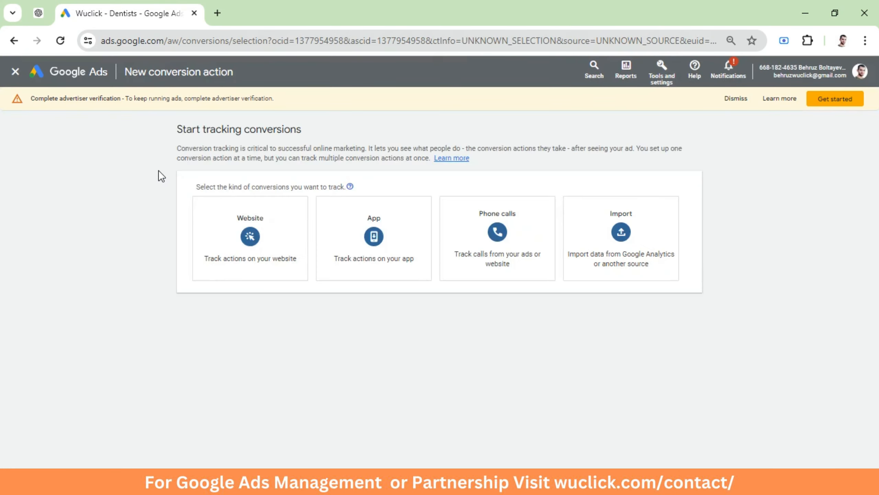
{"action": "left_click", "coordinate": [495, 247]}
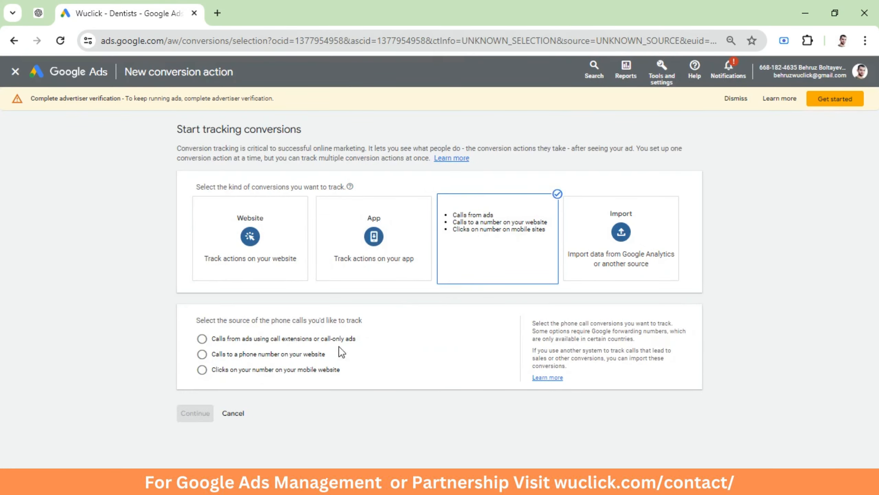
{"action": "left_click", "coordinate": [203, 339]}
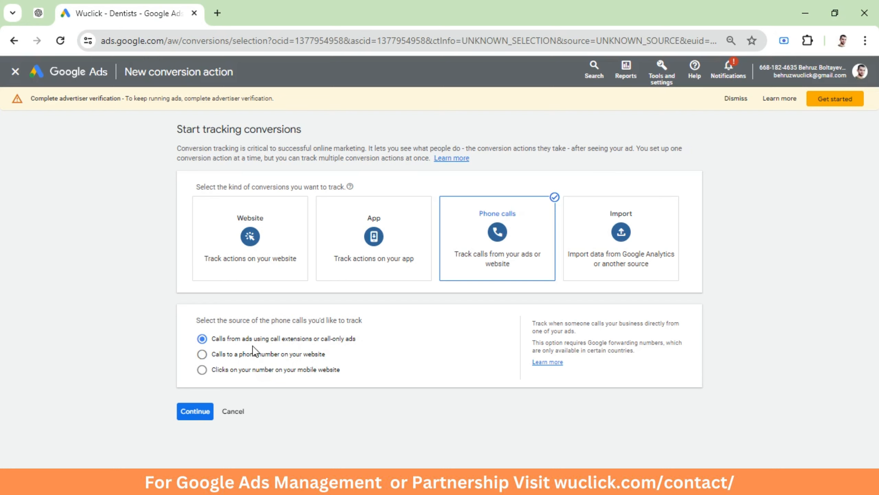
{"action": "left_click", "coordinate": [196, 413]}
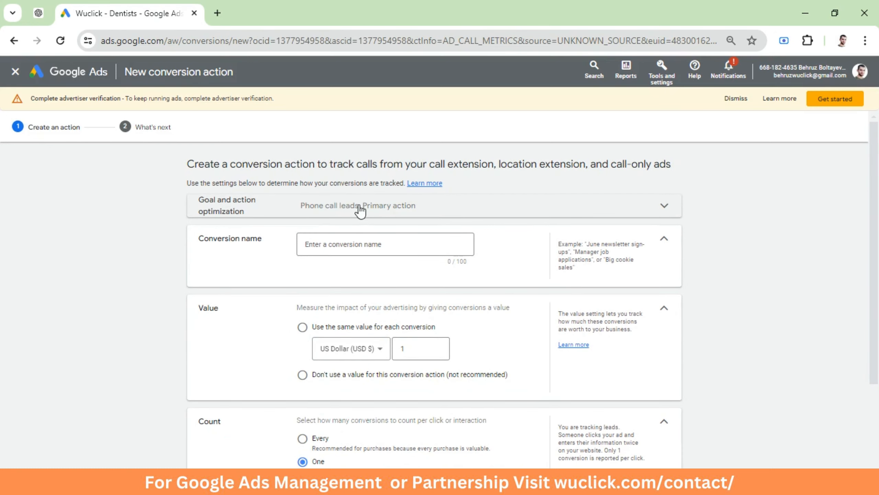
Review the Phone call lead goal optimization options and name the conversion action Wuclick-Call Extensions
{"action": "left_click", "coordinate": [362, 208]}
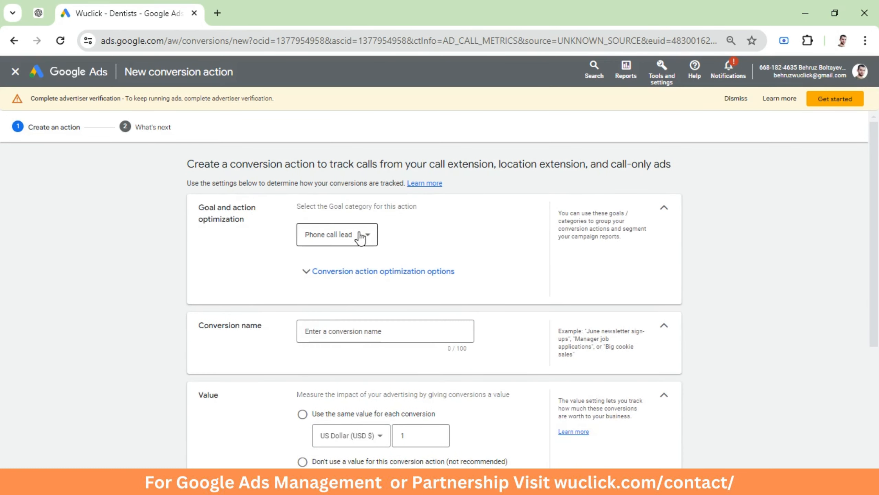
{"action": "left_click", "coordinate": [308, 273]}
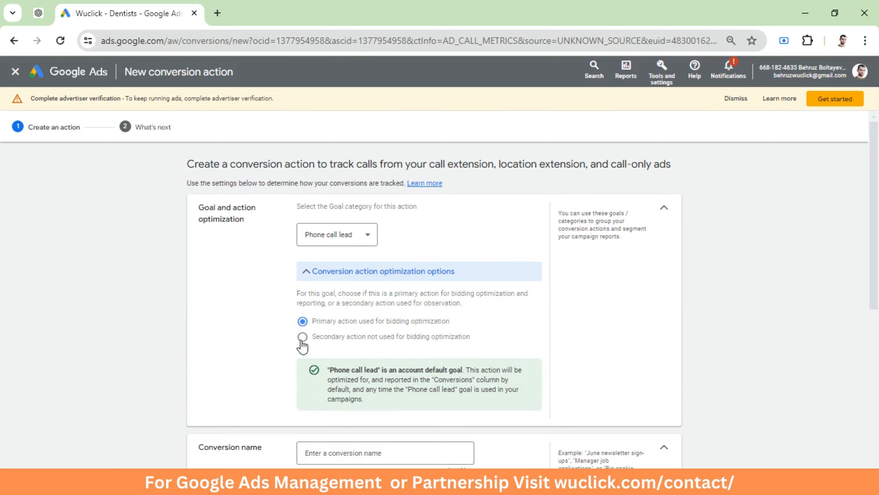
{"action": "scroll", "coordinate": [311, 305], "scroll_direction": "down", "scroll_amount": 5}
{"action": "left_click", "coordinate": [341, 239]}
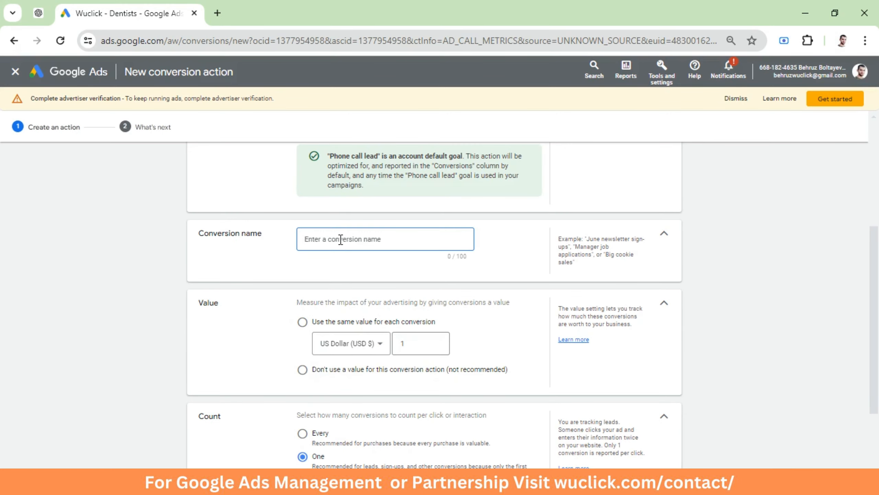
{"action": "scroll", "coordinate": [331, 348], "scroll_direction": "up", "scroll_amount": 3}
{"action": "type", "text": "Wuclick-"}
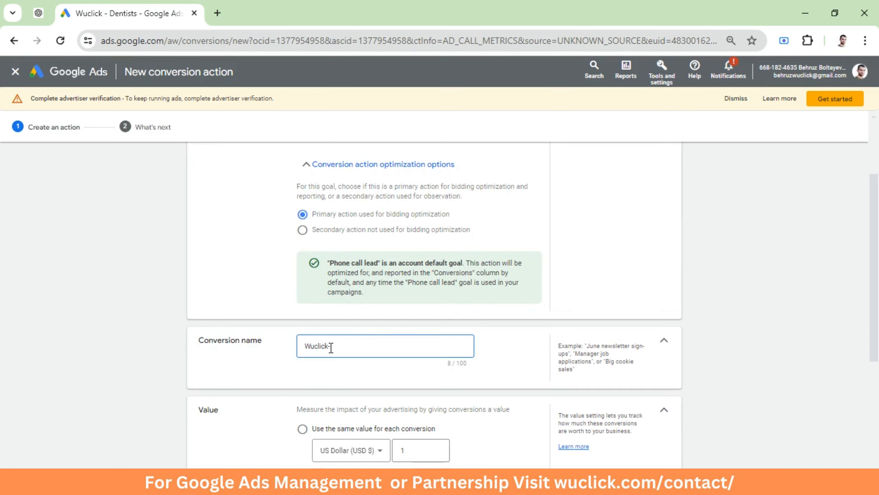
{"action": "type", "text": "Call E"}
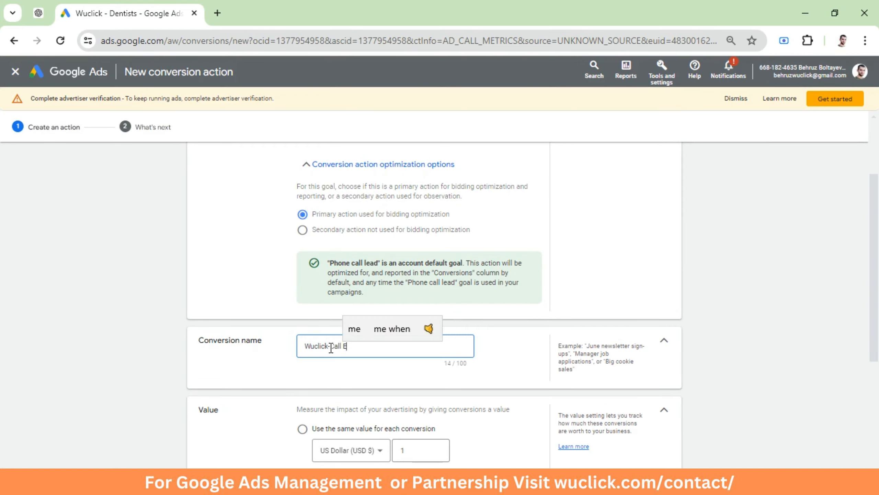
{"action": "type", "text": "xtensions"}
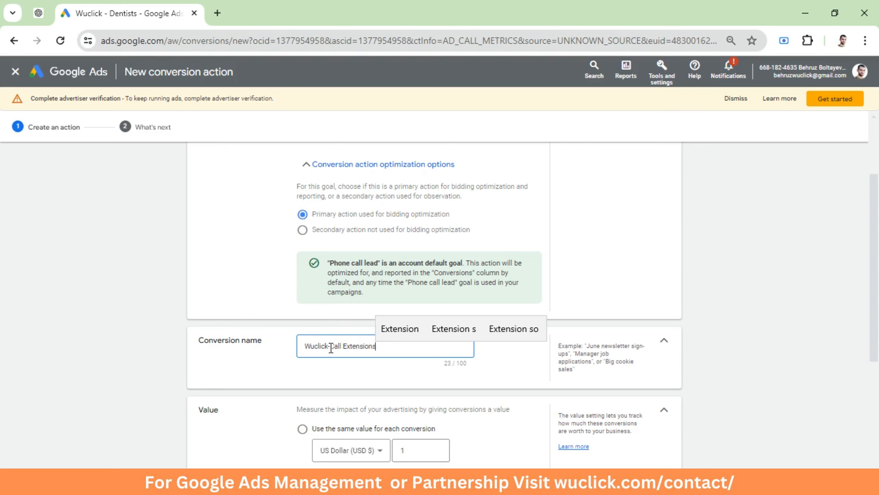
{"action": "left_click", "coordinate": [275, 377]}
Choose to use the same value, US Dollar 1, for each conversion
{"action": "scroll", "coordinate": [284, 364], "scroll_direction": "down", "scroll_amount": 3}
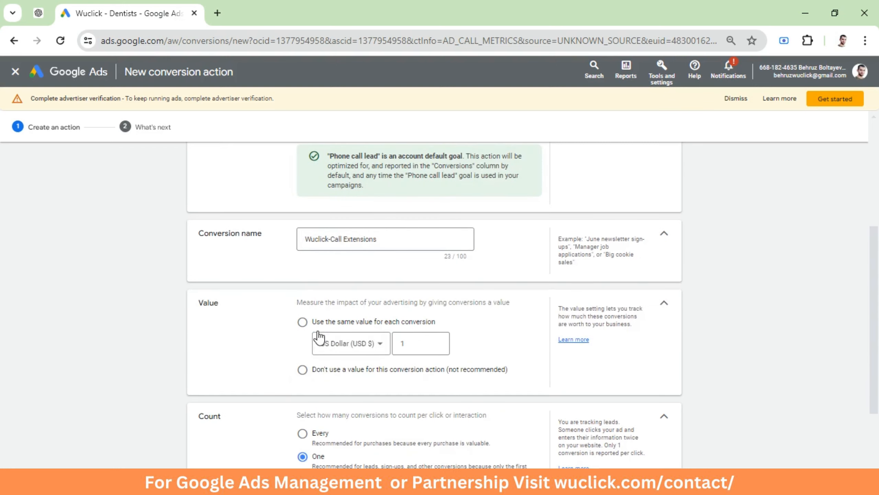
{"action": "left_click", "coordinate": [302, 322]}
{"action": "scroll", "coordinate": [339, 311], "scroll_direction": "down", "scroll_amount": 5}
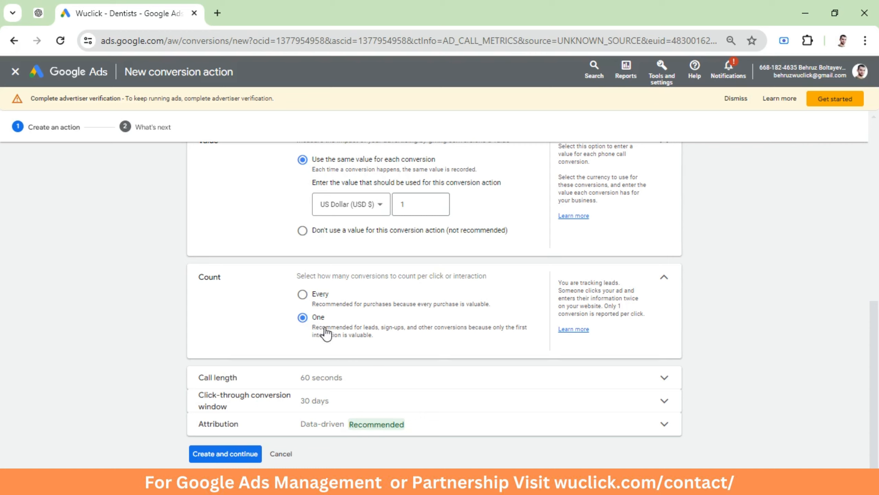
Set the minimum call length that counts as a conversion to 10 seconds
{"action": "left_click", "coordinate": [327, 383]}
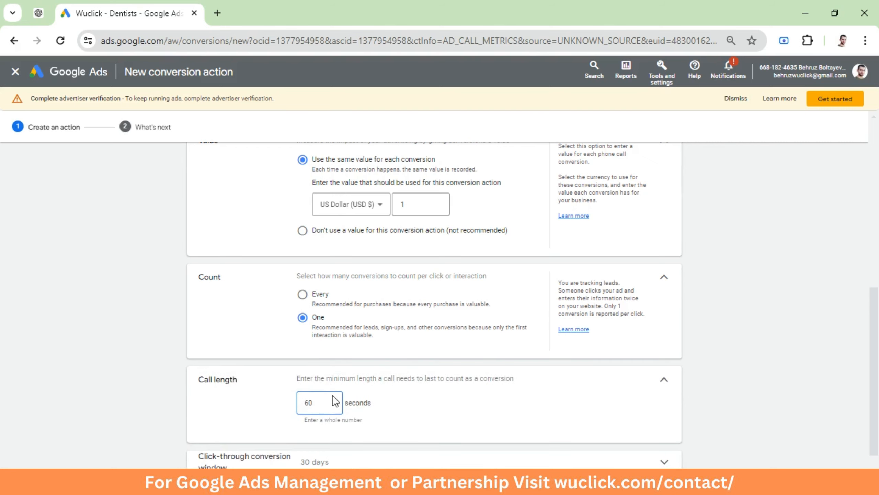
{"action": "scroll", "coordinate": [323, 403], "scroll_direction": "down", "scroll_amount": 2}
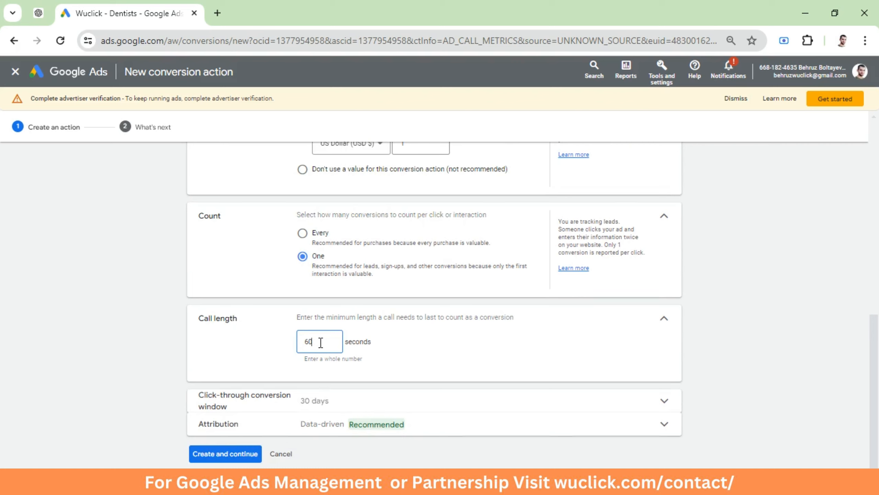
{"action": "left_click_drag", "start_coordinate": [321, 342], "coordinate": [271, 342]}
{"action": "type", "text": "10"}
{"action": "left_click", "coordinate": [272, 334]}
Open the attribution setting and examine the available attribution model options
{"action": "left_click", "coordinate": [337, 424]}
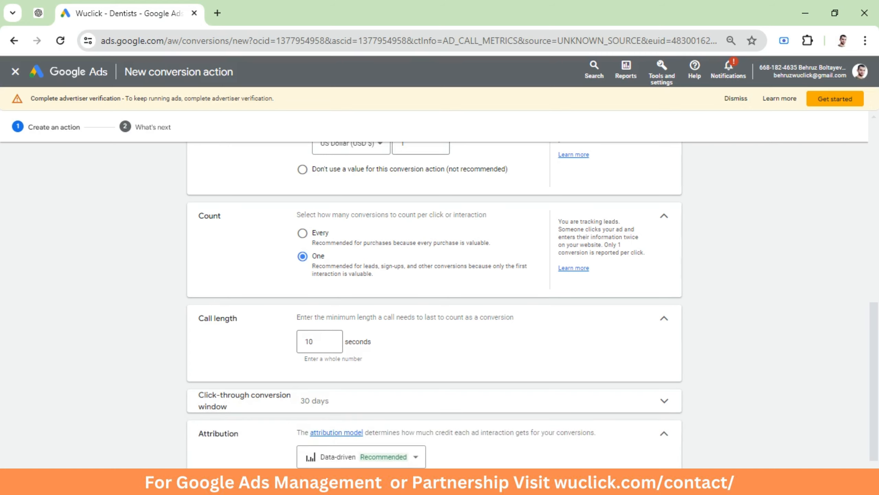
{"action": "left_click", "coordinate": [348, 460]}
{"action": "left_click", "coordinate": [282, 446]}
{"action": "scroll", "coordinate": [283, 426], "scroll_direction": "down", "scroll_amount": 2}
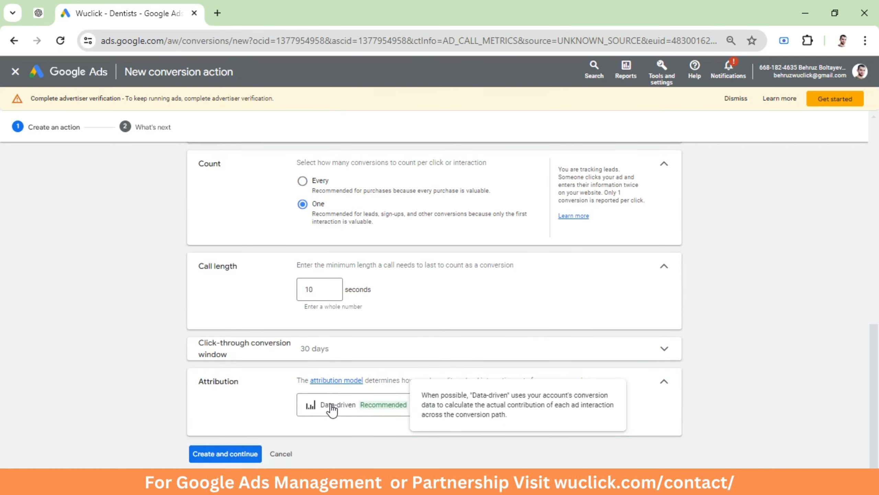
{"action": "left_click", "coordinate": [349, 410]}
{"action": "mouse_move", "coordinate": [332, 312]}
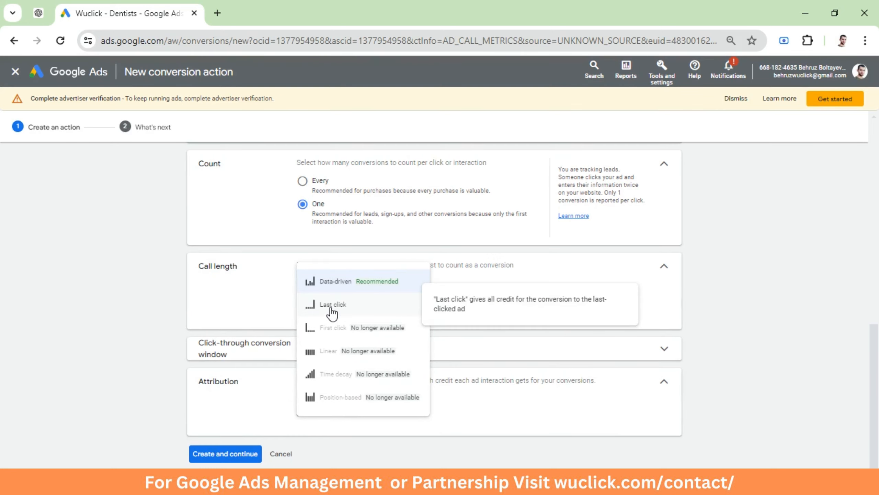
{"action": "left_click", "coordinate": [260, 409]}
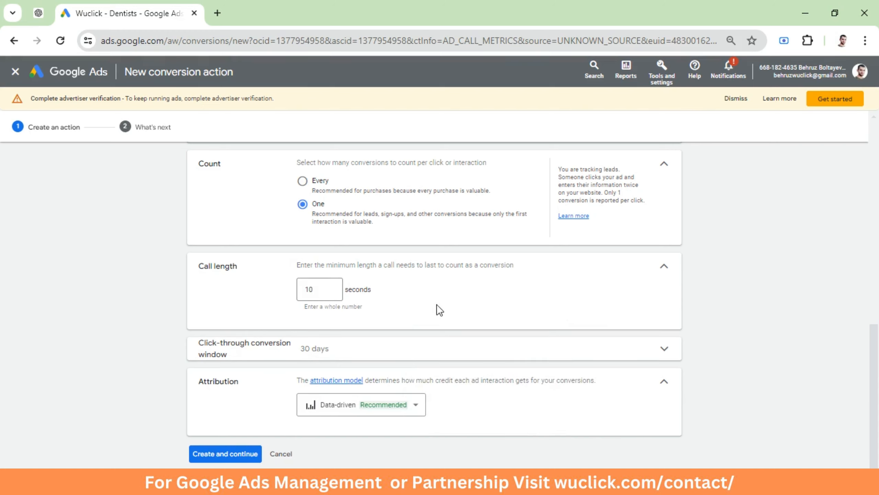
{"action": "mouse_move", "coordinate": [340, 412]}
{"action": "left_click", "coordinate": [335, 412]}
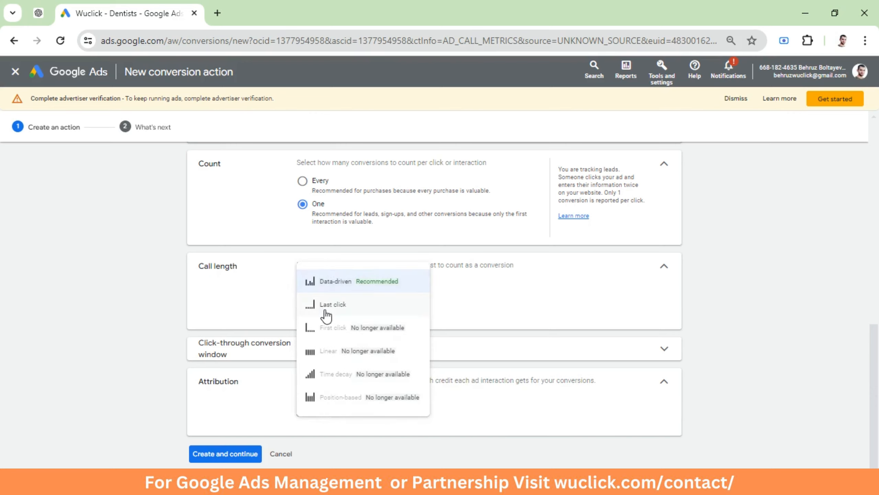
{"action": "mouse_move", "coordinate": [326, 315]}
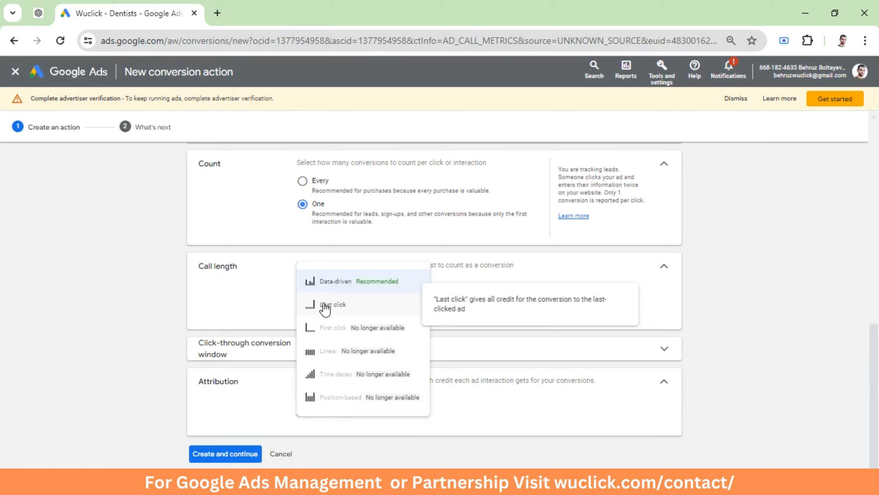
{"action": "mouse_move", "coordinate": [324, 290]}
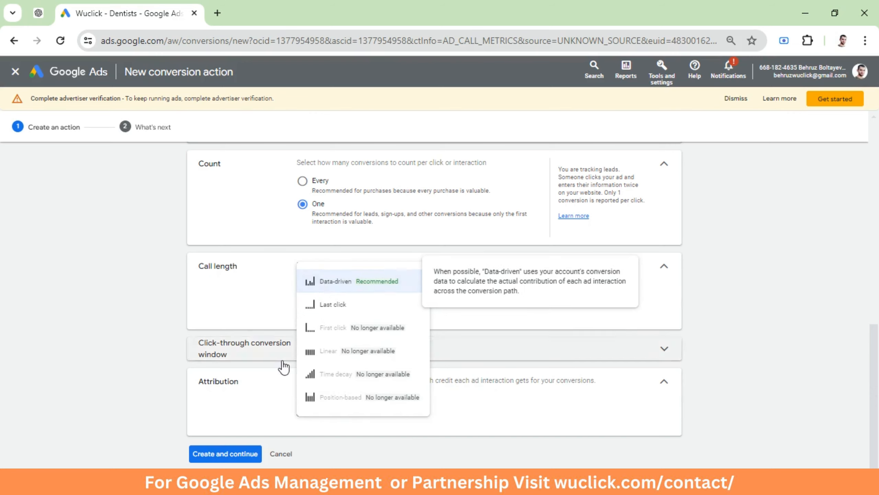
{"action": "left_click", "coordinate": [294, 406]}
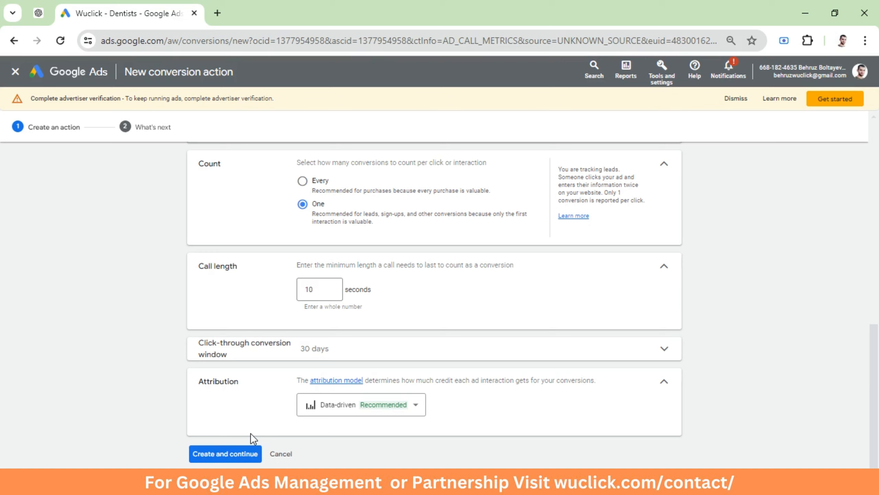
Create the conversion action and finish the setup wizard
{"action": "left_click", "coordinate": [225, 460]}
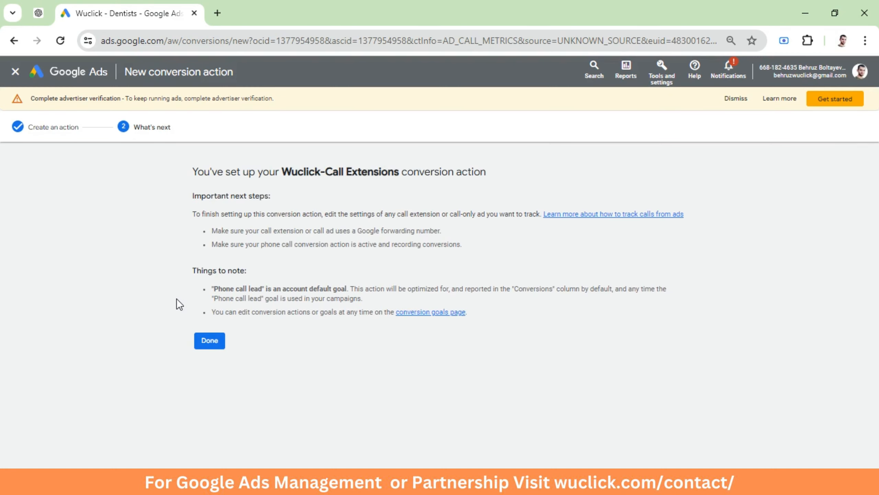
{"action": "left_click_drag", "start_coordinate": [190, 171], "coordinate": [504, 165]}
{"action": "left_click", "coordinate": [209, 341]}
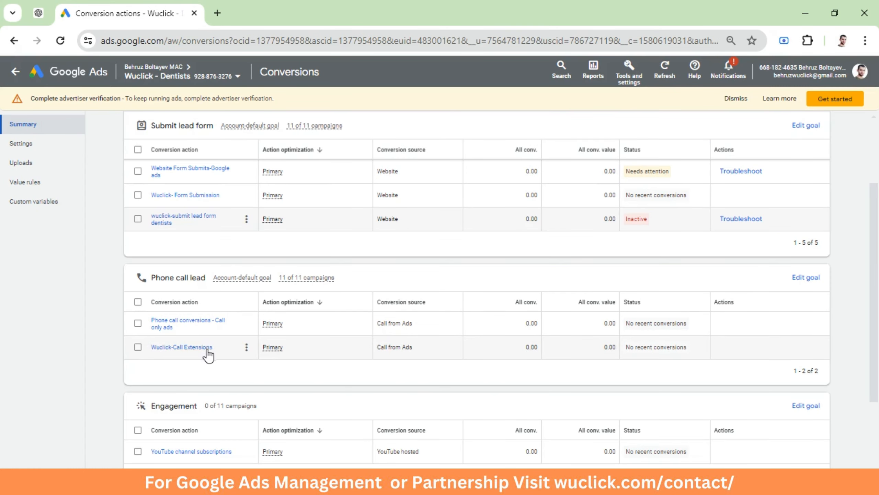
{"action": "left_click", "coordinate": [138, 347]}
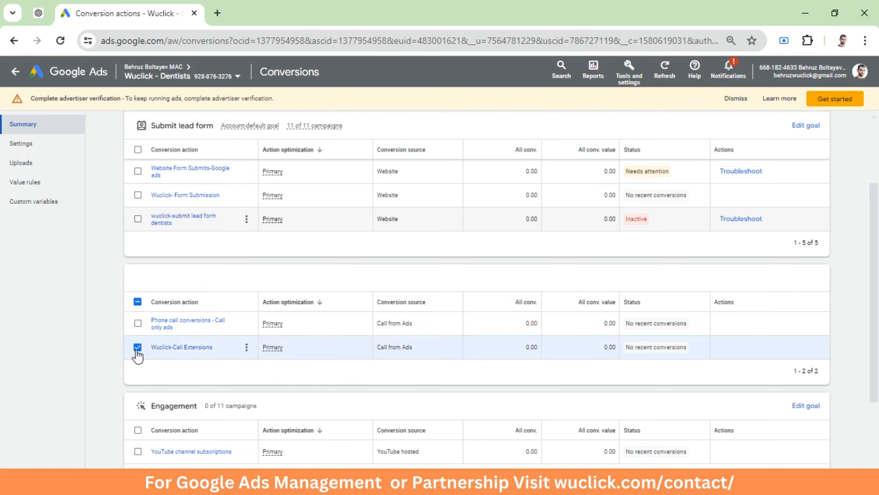
{"action": "left_click", "coordinate": [138, 347]}
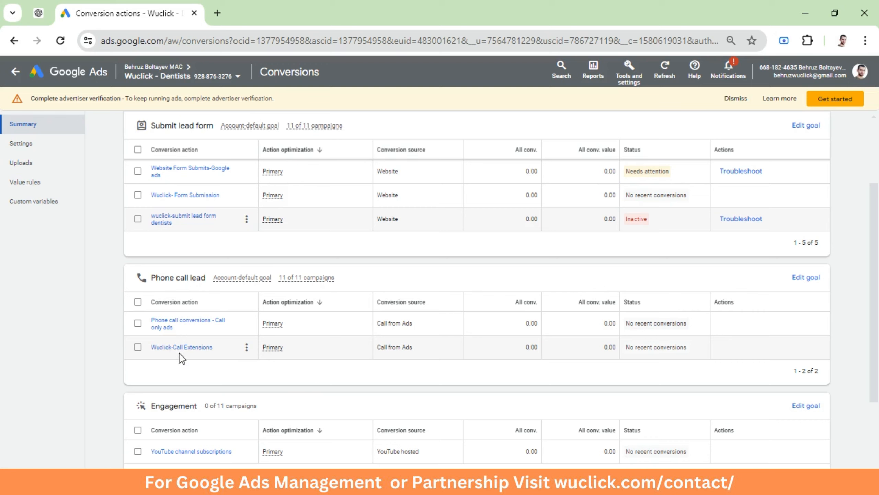
{"action": "left_click_drag", "start_coordinate": [523, 343], "coordinate": [615, 346]}
{"action": "double_click", "coordinate": [530, 323]}
Remove the Phone call conversions - Call only ads conversion action from the Phone call lead goal
{"action": "left_click", "coordinate": [138, 323]}
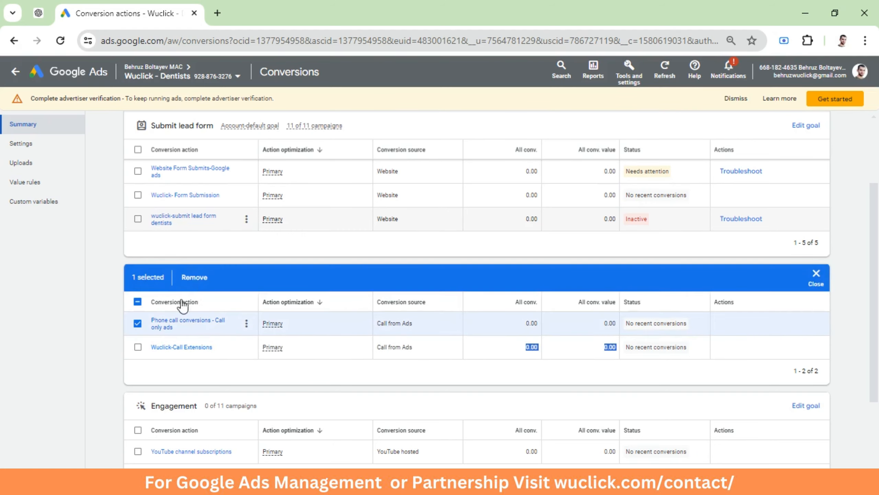
{"action": "left_click", "coordinate": [194, 279]}
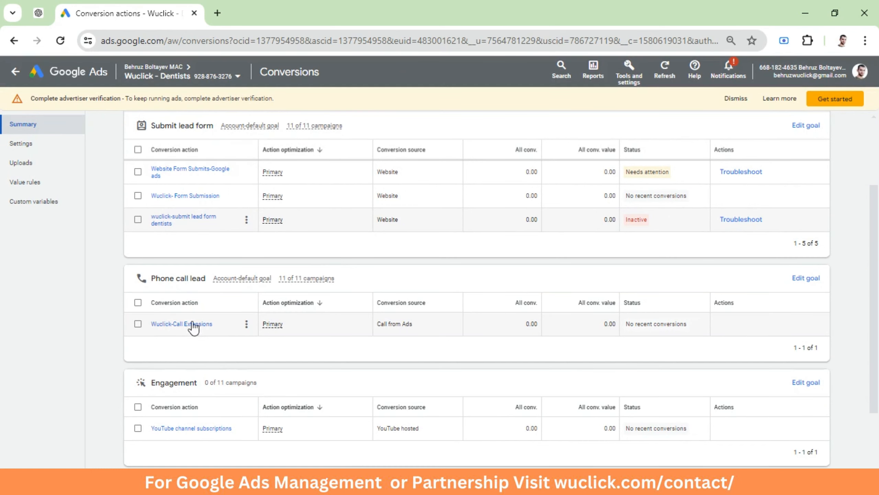
Open the account's call conversion action setting and select Wuclick-Call Extensions
{"action": "scroll", "coordinate": [205, 351], "scroll_direction": "up", "scroll_amount": 3}
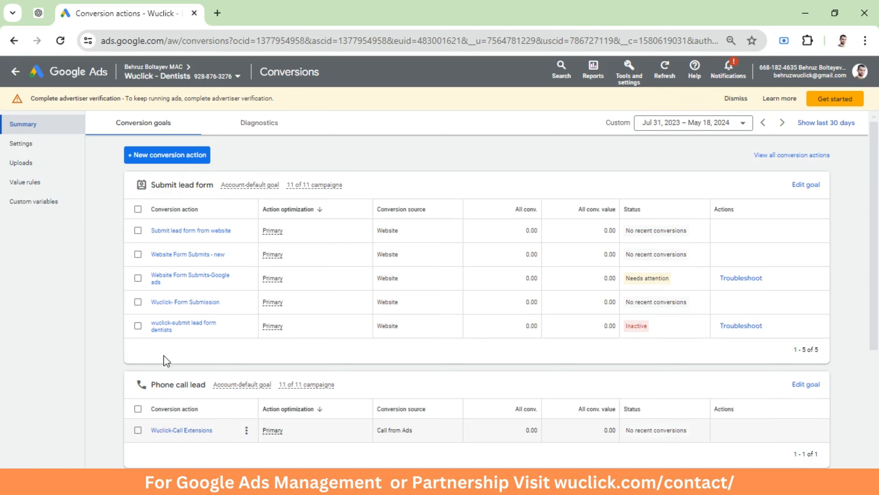
{"action": "left_click", "coordinate": [18, 150]}
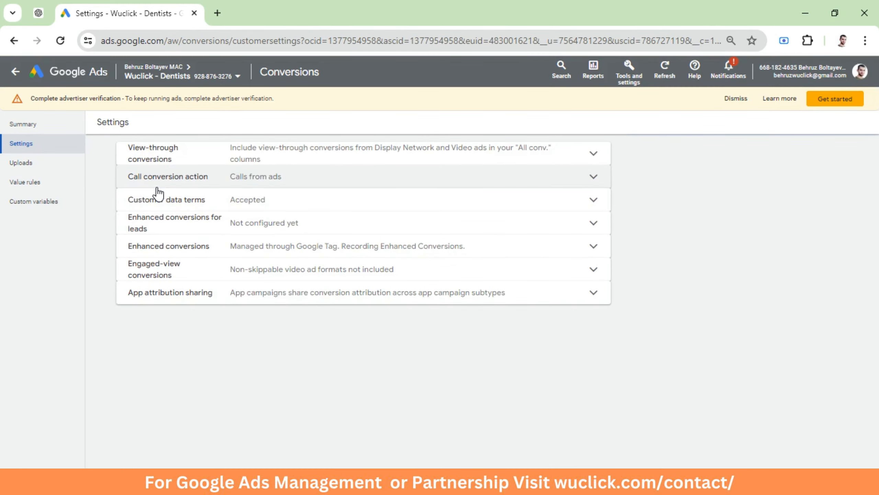
{"action": "left_click", "coordinate": [157, 183]}
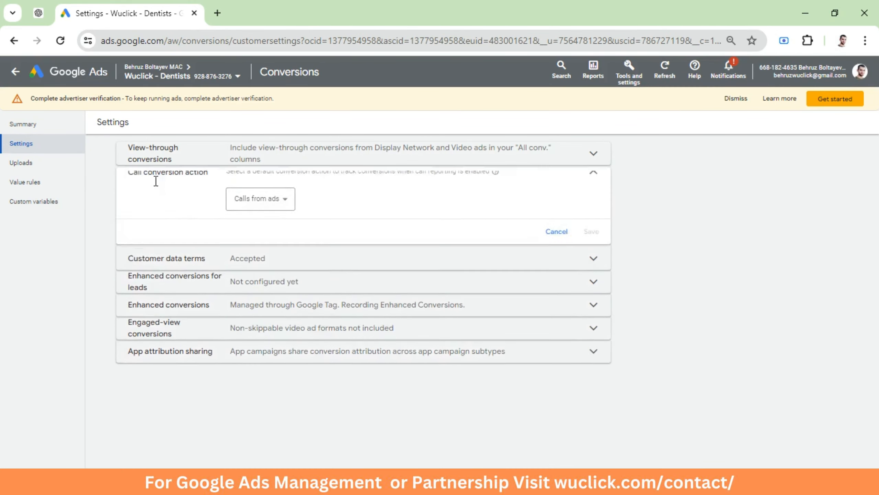
{"action": "left_click_drag", "start_coordinate": [157, 190], "coordinate": [313, 186]}
{"action": "left_click_drag", "start_coordinate": [230, 186], "coordinate": [297, 183]}
{"action": "left_click_drag", "start_coordinate": [344, 185], "coordinate": [513, 190]}
{"action": "left_click", "coordinate": [513, 189]}
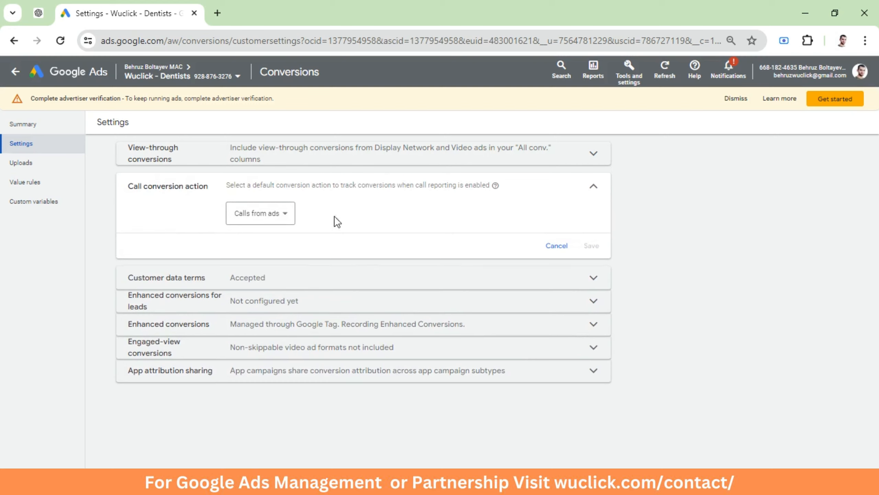
{"action": "left_click", "coordinate": [267, 217]}
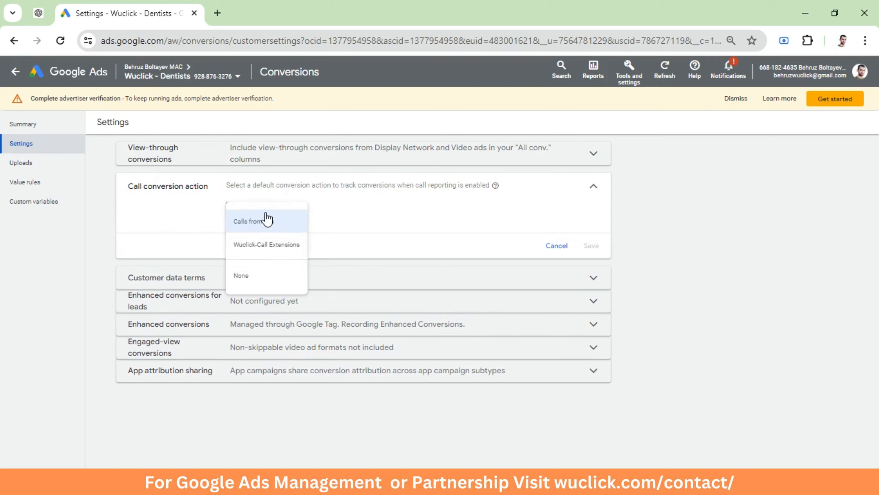
{"action": "left_click", "coordinate": [257, 250]}
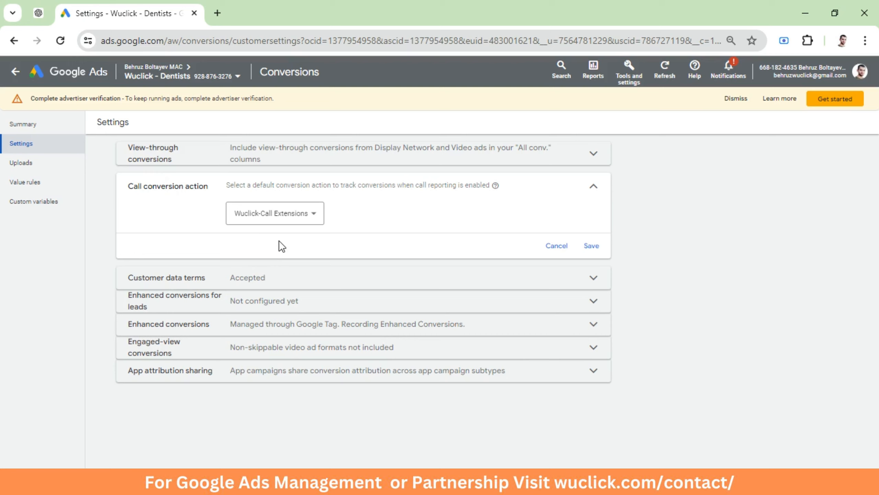
Switch the default call conversion action to None
{"action": "left_click_drag", "start_coordinate": [211, 210], "coordinate": [360, 210]}
{"action": "left_click", "coordinate": [356, 211]}
{"action": "left_click_drag", "start_coordinate": [193, 220], "coordinate": [355, 214]}
{"action": "left_click", "coordinate": [355, 215]}
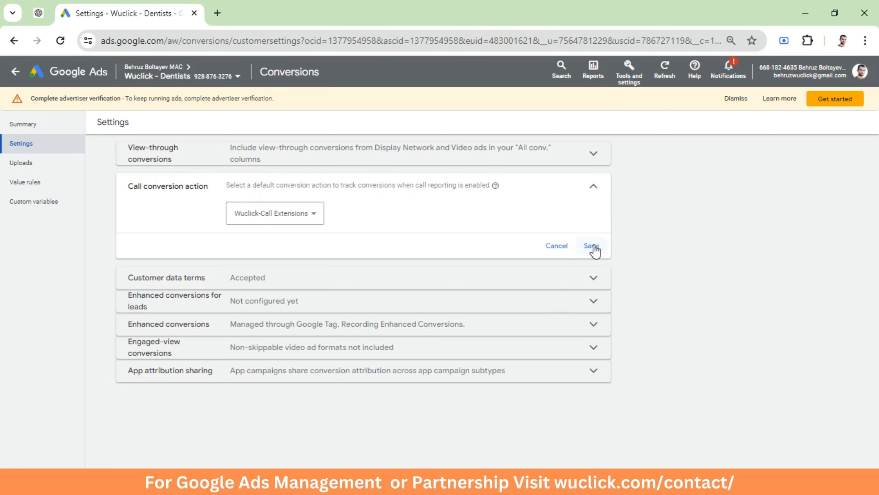
{"action": "left_click", "coordinate": [298, 214]}
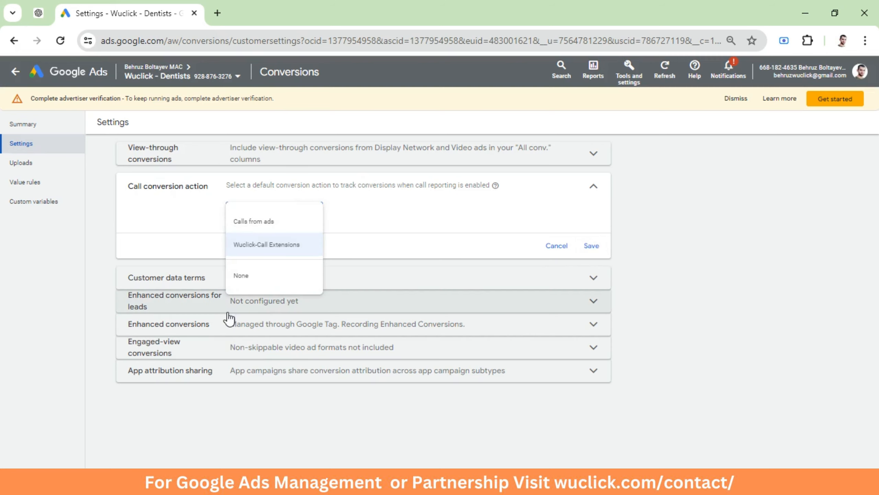
{"action": "left_click", "coordinate": [245, 288]}
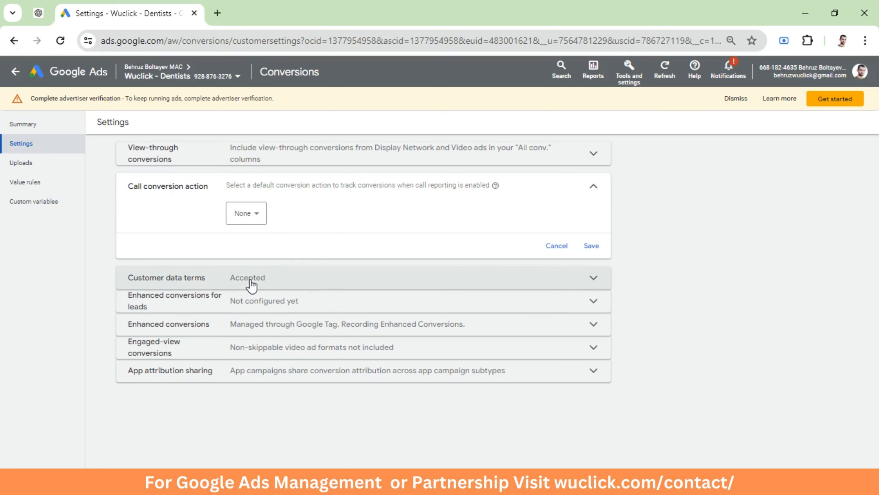
Select Wuclick-Call Extensions again as the call conversion action and save the setting
{"action": "left_click", "coordinate": [259, 218]}
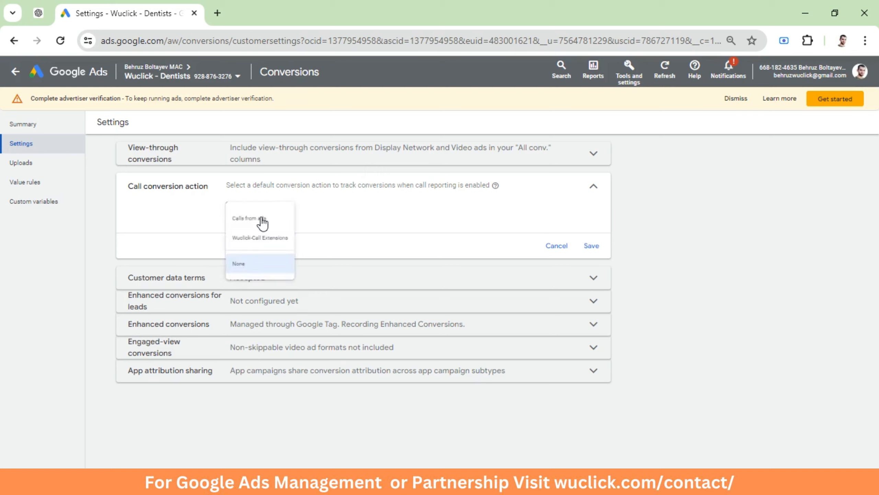
{"action": "left_click", "coordinate": [258, 245]}
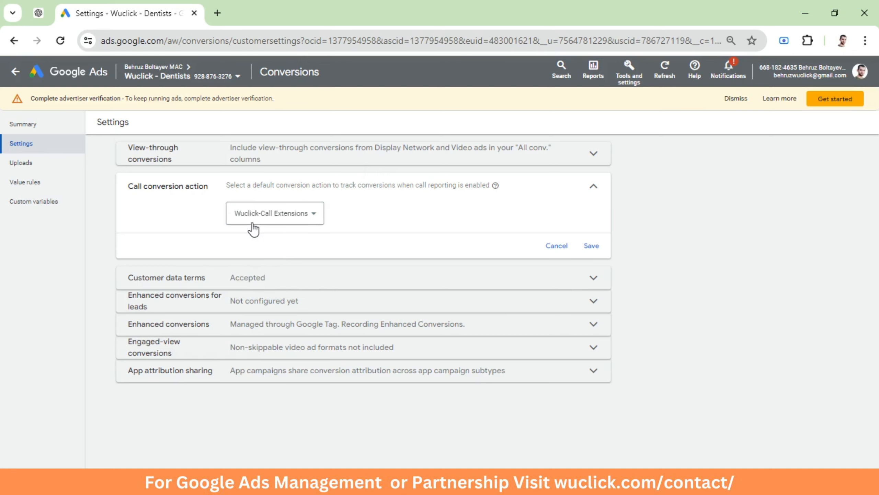
{"action": "left_click", "coordinate": [591, 245]}
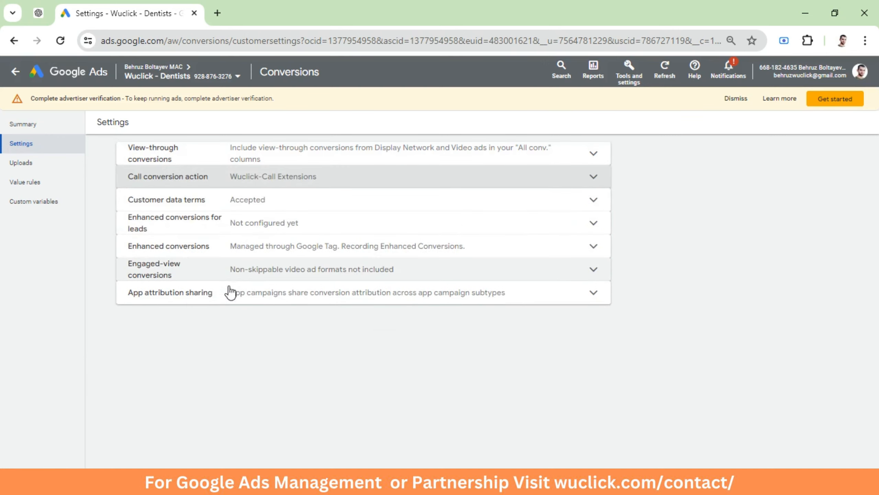
Open the Call assets list and start creating a new call asset
{"action": "left_click", "coordinate": [34, 127]}
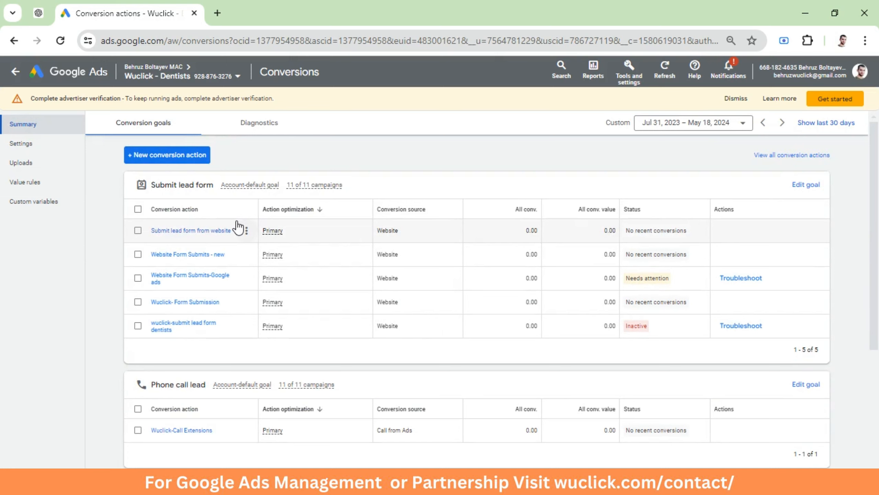
{"action": "left_click", "coordinate": [15, 73]}
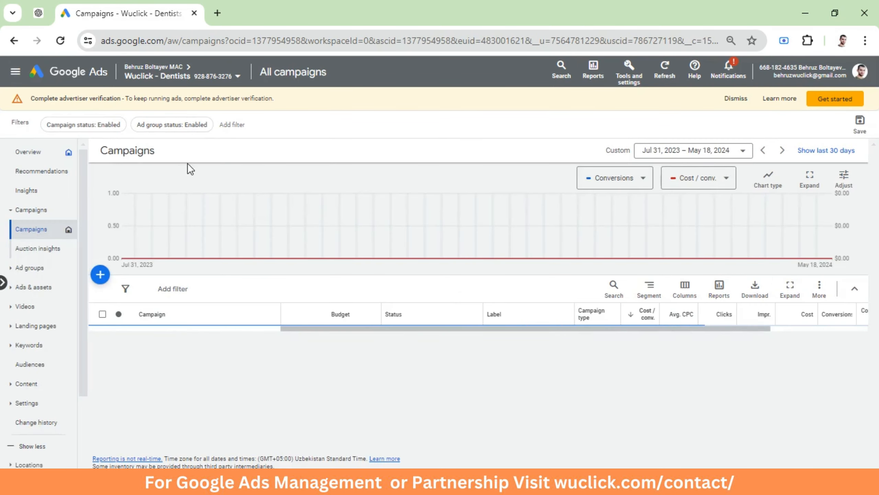
{"action": "left_click", "coordinate": [33, 287]}
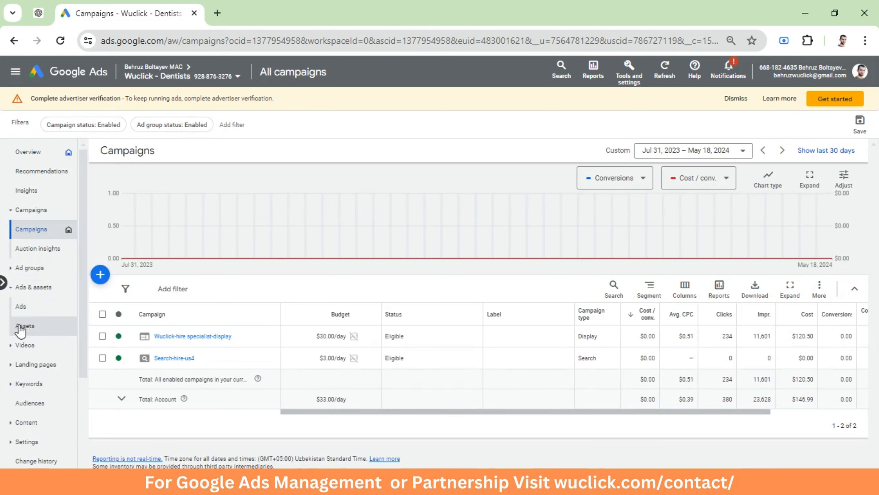
{"action": "left_click", "coordinate": [33, 327]}
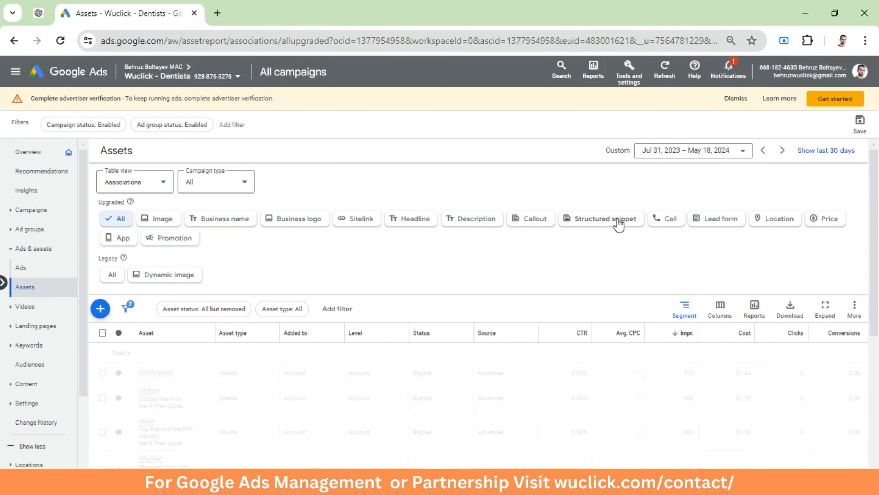
{"action": "left_click", "coordinate": [673, 221]}
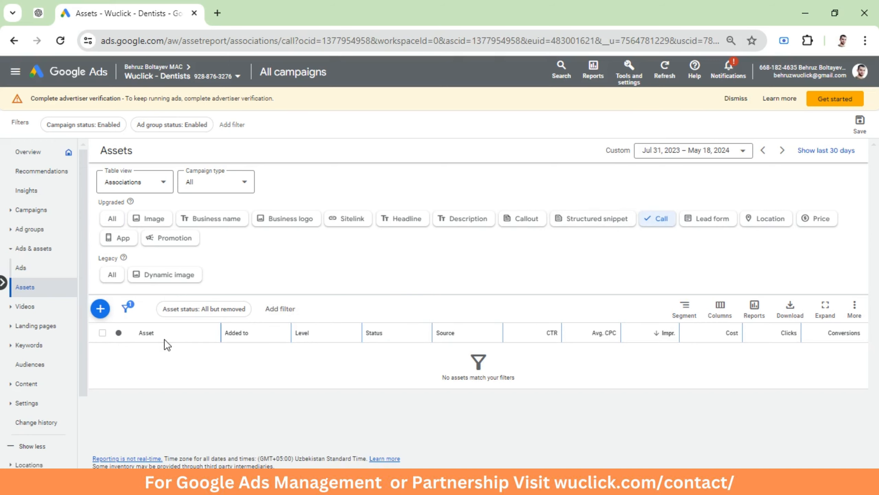
{"action": "left_click", "coordinate": [100, 308]}
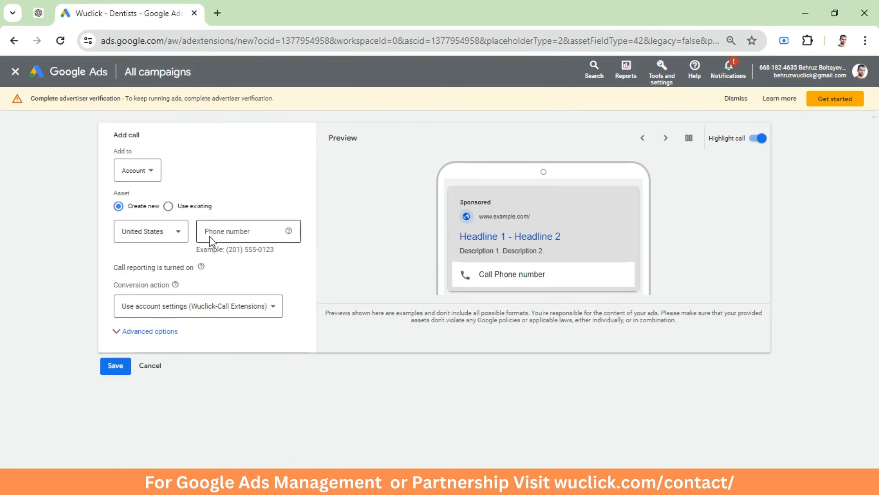
Enter the business phone number in the new call asset's phone number field
{"action": "left_click", "coordinate": [214, 233]}
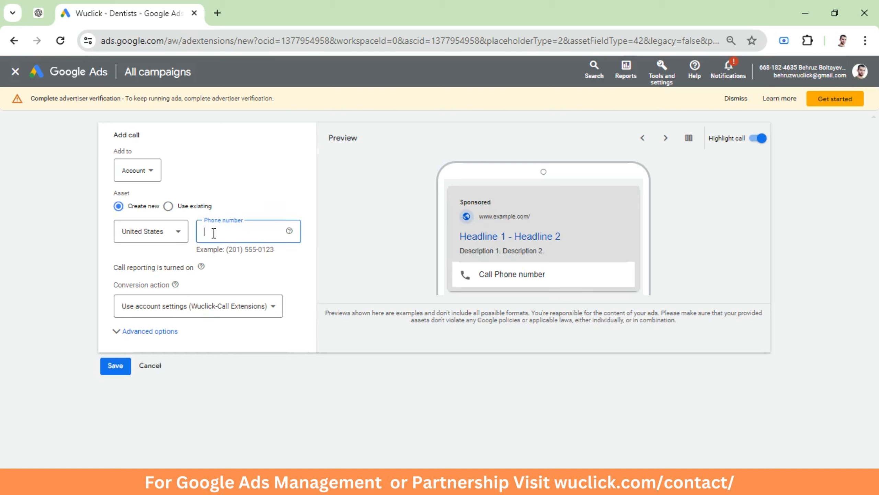
{"action": "left_click", "coordinate": [165, 199]}
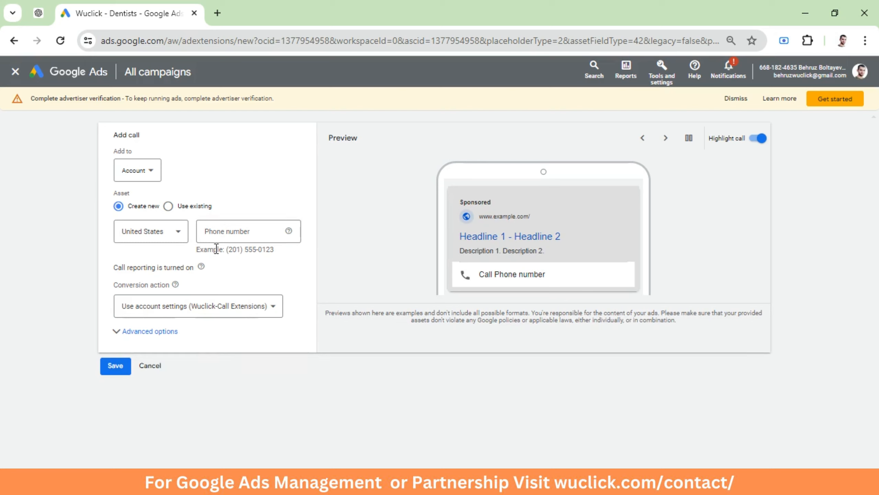
{"action": "left_click", "coordinate": [138, 177]}
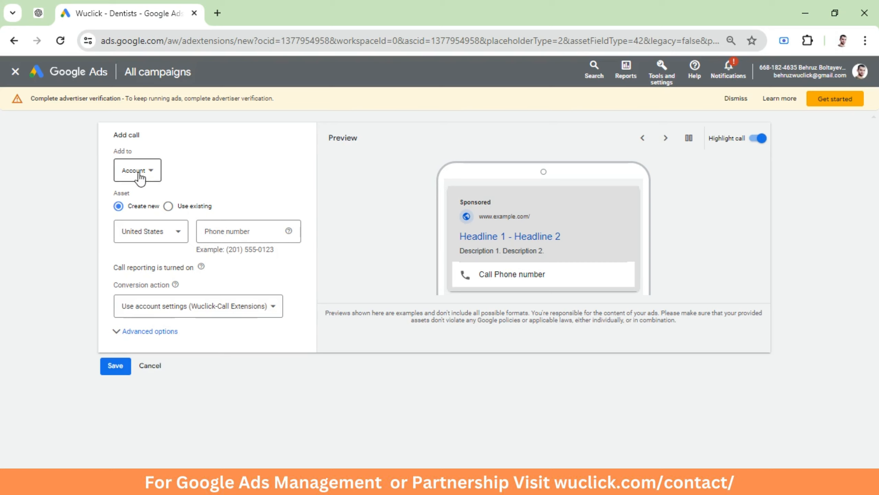
{"action": "left_click", "coordinate": [230, 167]}
{"action": "left_click", "coordinate": [215, 232]}
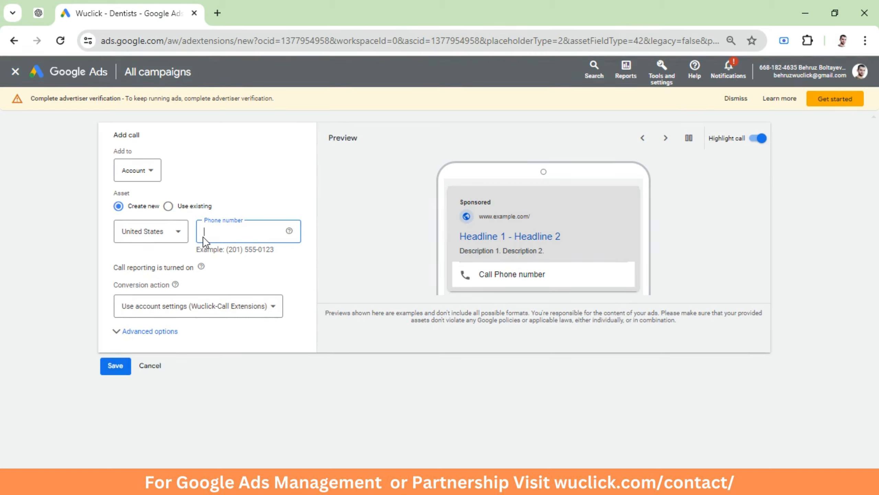
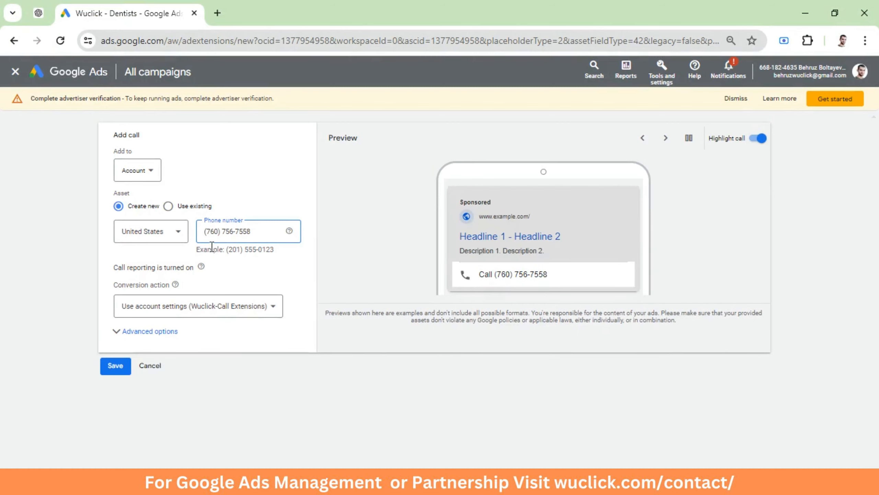
{"action": "left_click_drag", "start_coordinate": [257, 233], "coordinate": [199, 233]}
{"action": "key", "text": "Right"}
{"action": "left_click_drag", "start_coordinate": [257, 232], "coordinate": [187, 235]}
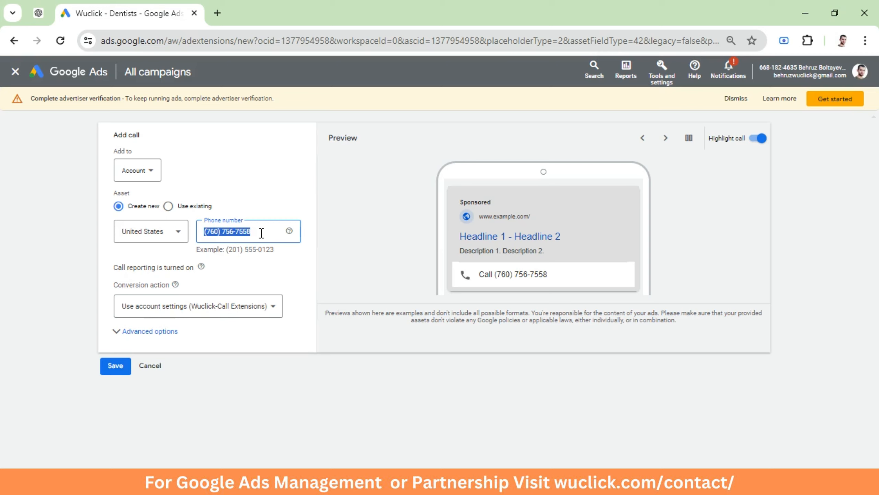
Set the call asset to be added at Campaign level, closing the campaign selection dialog without choosing any
{"action": "left_click", "coordinate": [135, 170]}
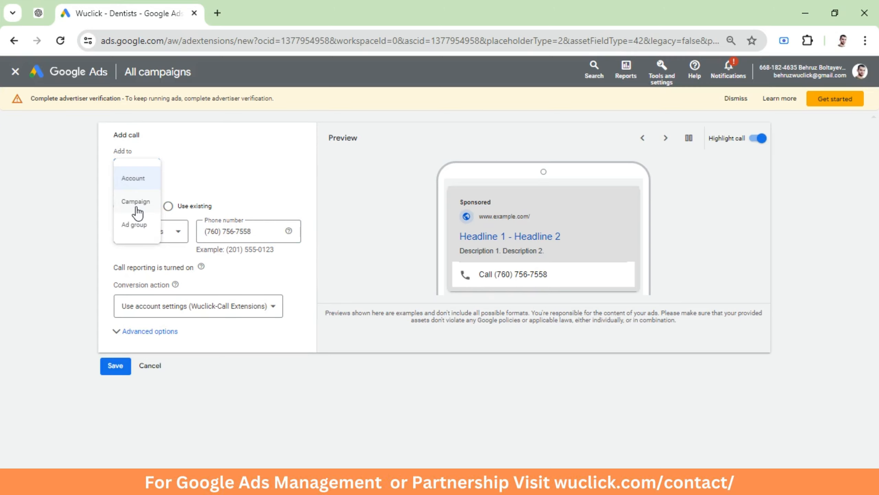
{"action": "left_click", "coordinate": [137, 208]}
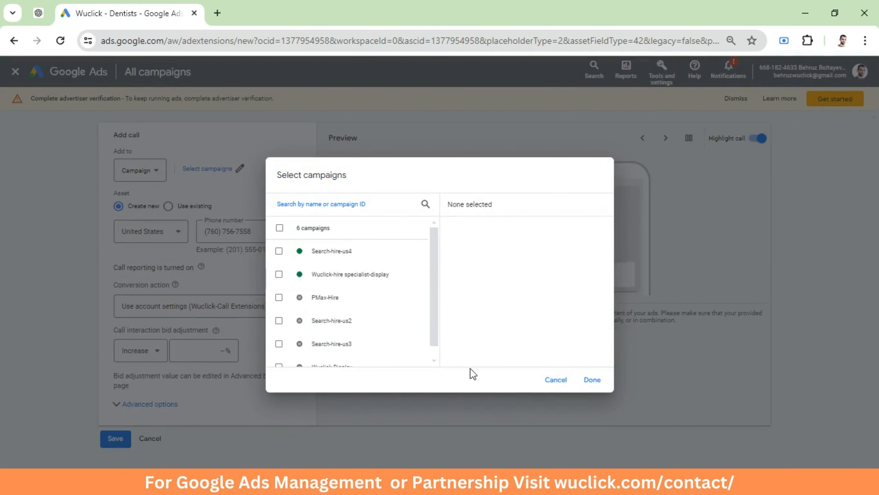
{"action": "left_click", "coordinate": [552, 380]}
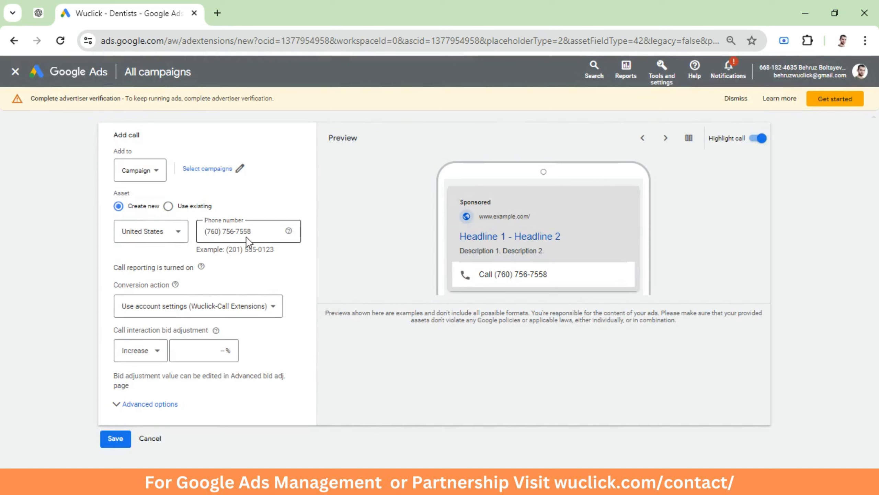
Examine the call asset's conversion action options and the call interaction bid adjustment field
{"action": "left_click", "coordinate": [261, 232]}
{"action": "key", "text": "ctrl+a"}
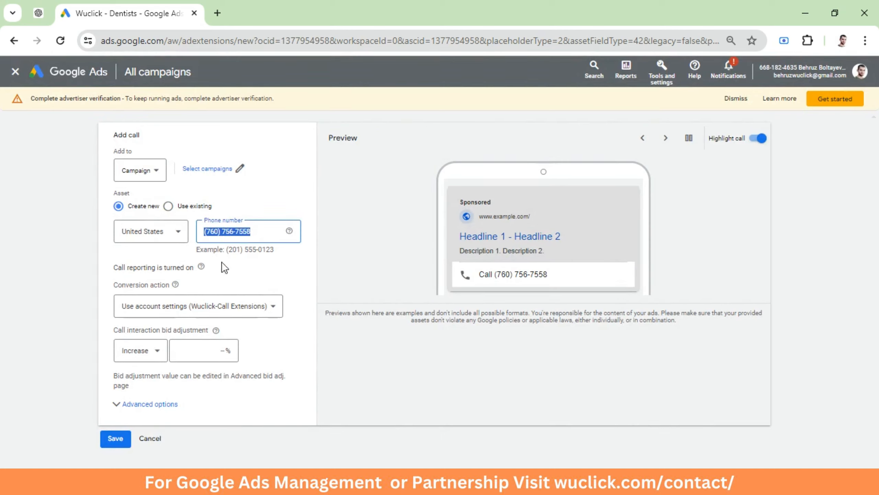
{"action": "left_click", "coordinate": [246, 266]}
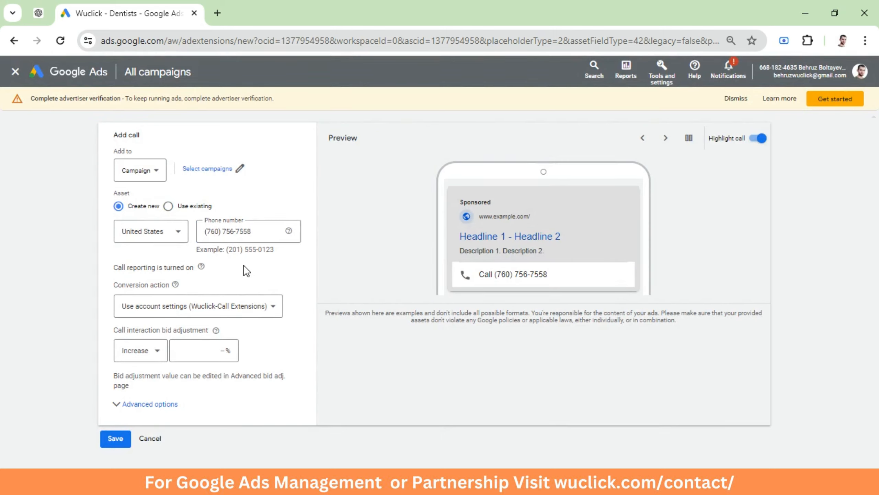
{"action": "left_click", "coordinate": [219, 312]}
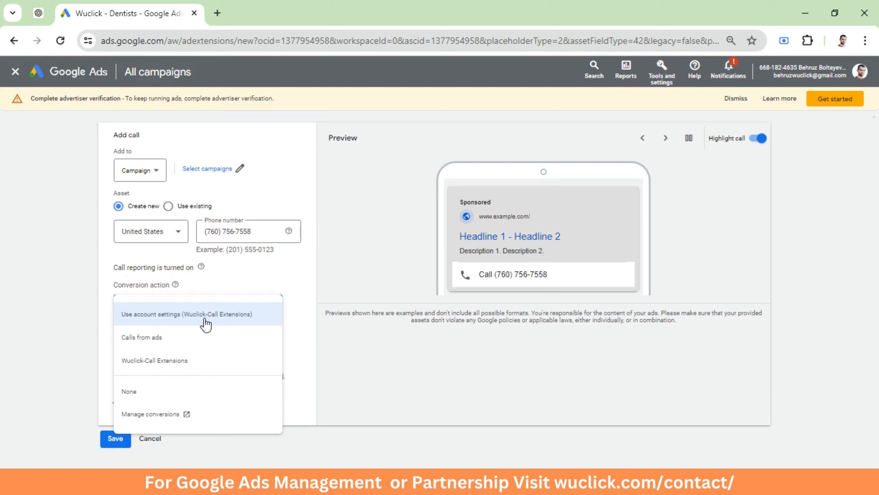
{"action": "left_click", "coordinate": [274, 289]}
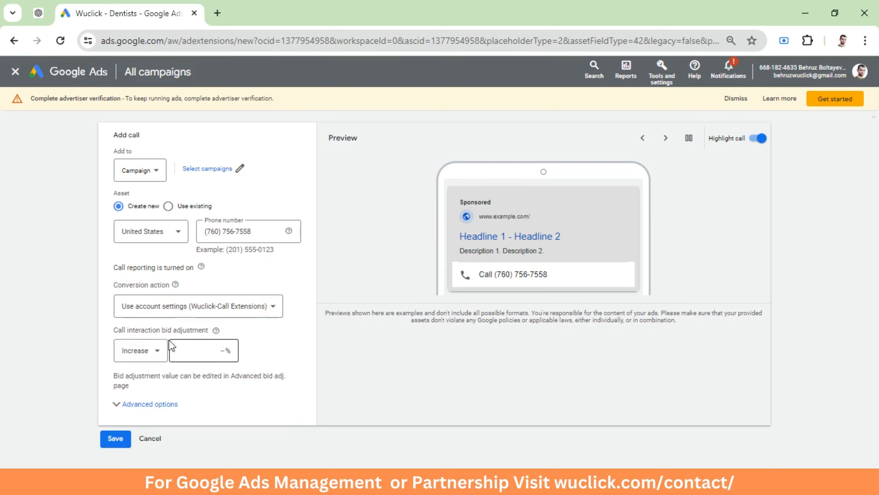
{"action": "left_click", "coordinate": [219, 347]}
{"action": "left_click", "coordinate": [288, 342]}
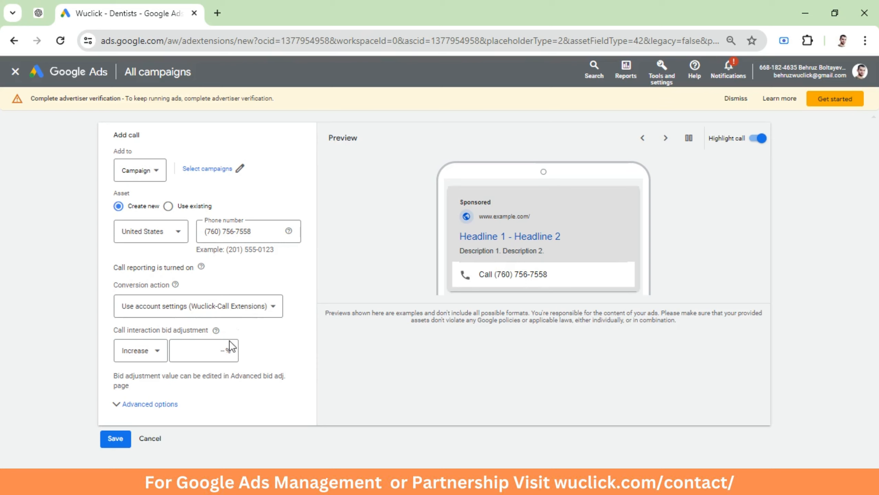
Set the call interaction bid adjustment to increase by 100%
{"action": "left_click", "coordinate": [210, 348]}
{"action": "type", "text": "50"}
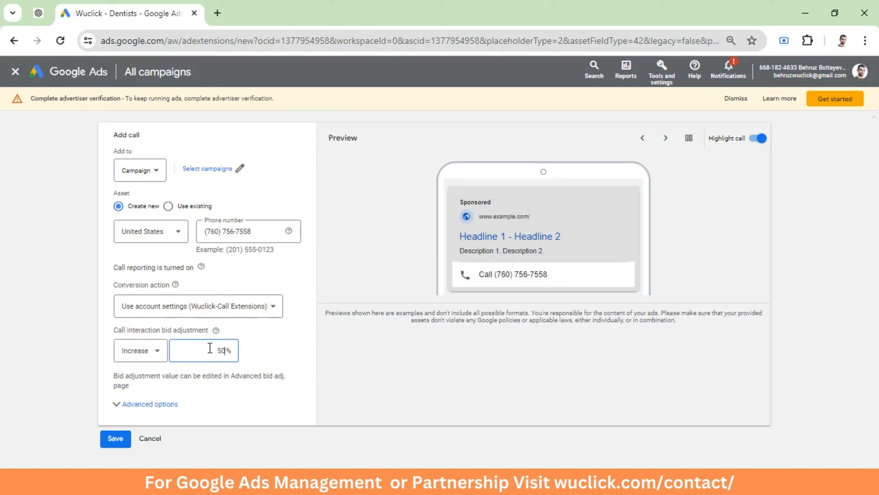
{"action": "left_click", "coordinate": [283, 357]}
{"action": "left_click", "coordinate": [207, 352]}
{"action": "key", "text": "ctrl+a"}
{"action": "type", "text": "100"}
{"action": "left_click", "coordinate": [268, 352]}
Expand the advanced options and set the call asset's schedule days to Mondays - Fridays
{"action": "left_click", "coordinate": [124, 409]}
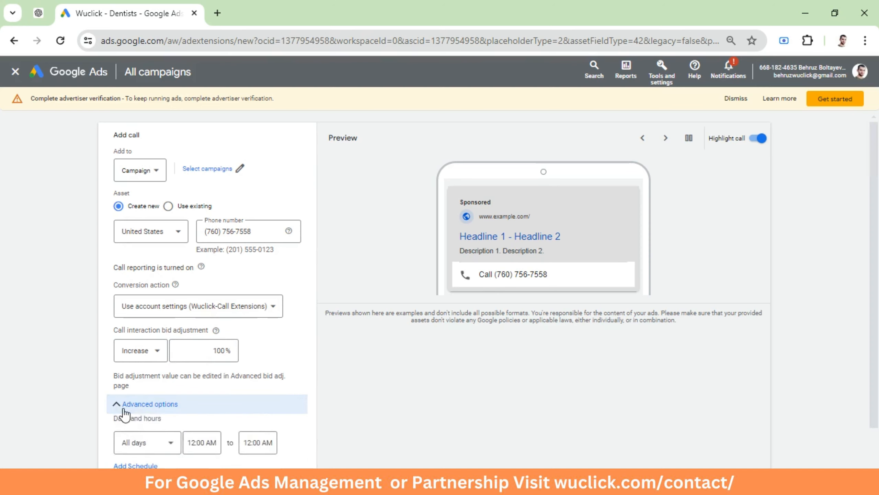
{"action": "scroll", "coordinate": [125, 414], "scroll_direction": "down", "scroll_amount": 2}
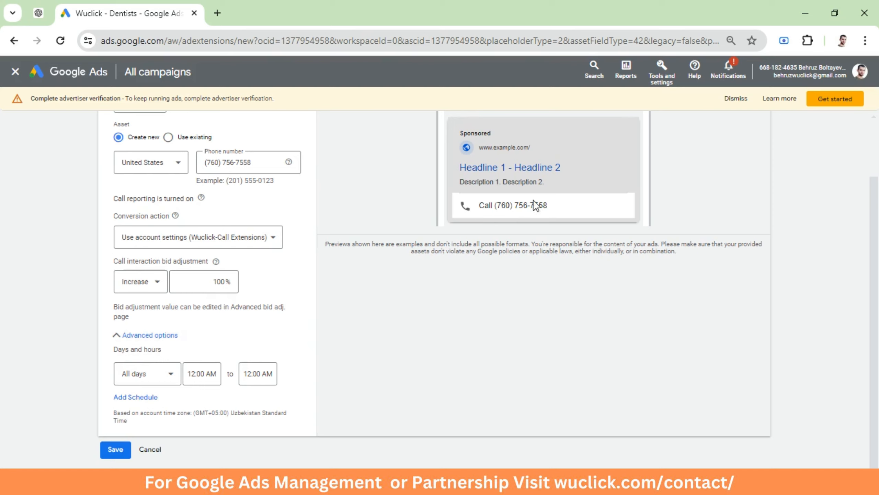
{"action": "left_click", "coordinate": [171, 380]}
{"action": "left_click", "coordinate": [150, 239]}
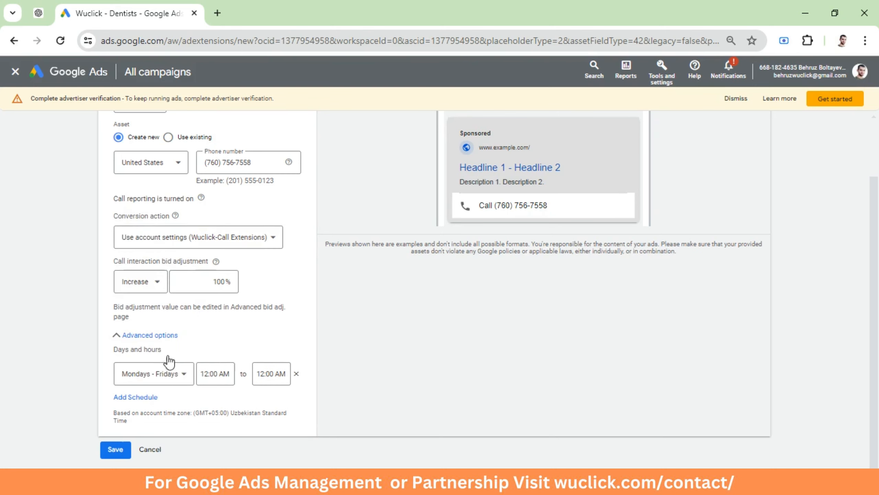
Set the scheduled call hours from 9:30 AM to 5:00 PM
{"action": "left_click", "coordinate": [219, 374]}
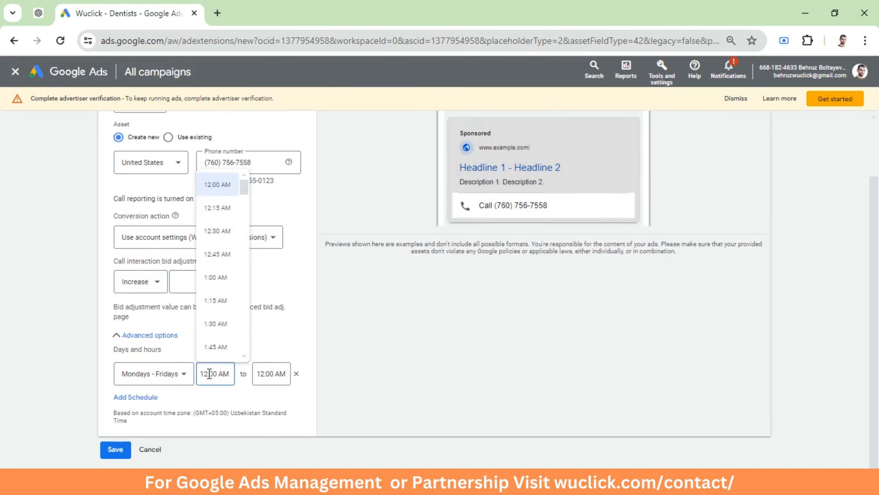
{"action": "scroll", "coordinate": [213, 320], "scroll_direction": "down", "scroll_amount": 20}
{"action": "scroll", "coordinate": [210, 277], "scroll_direction": "up", "scroll_amount": 6}
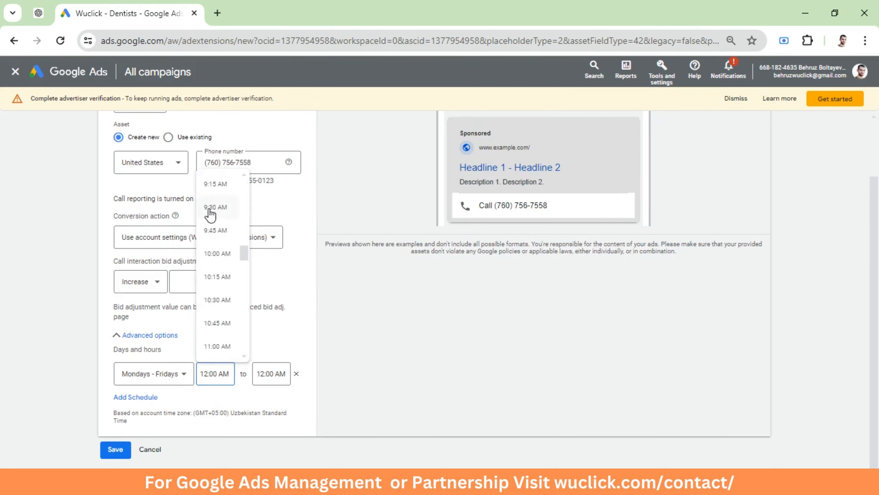
{"action": "left_click", "coordinate": [210, 212]}
{"action": "left_click", "coordinate": [266, 373]}
{"action": "scroll", "coordinate": [272, 329], "scroll_direction": "down", "scroll_amount": 20}
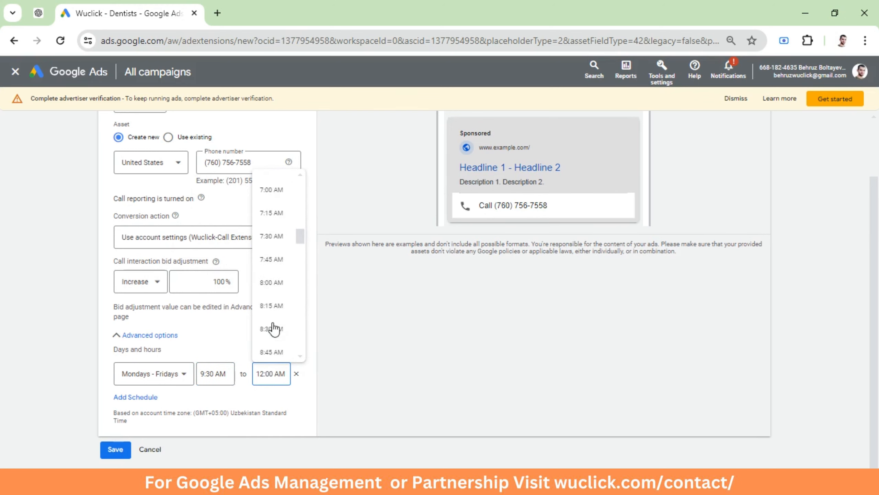
{"action": "scroll", "coordinate": [274, 312], "scroll_direction": "up", "scroll_amount": 10}
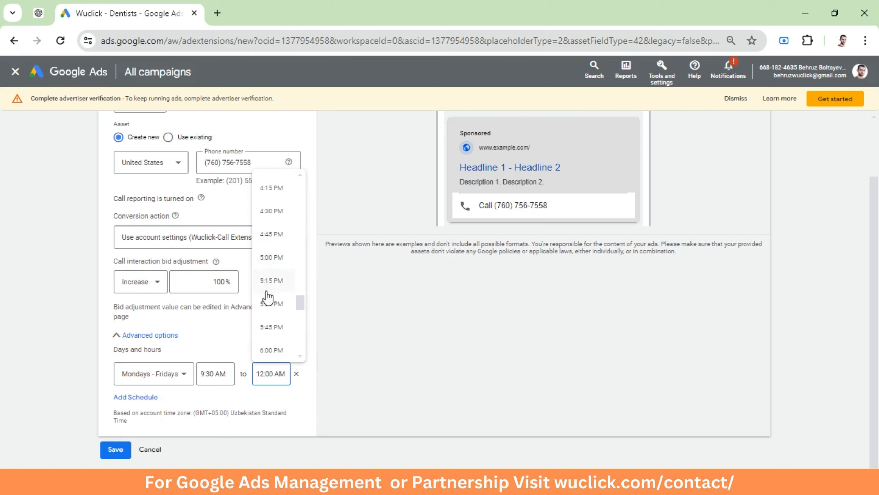
{"action": "left_click", "coordinate": [267, 260]}
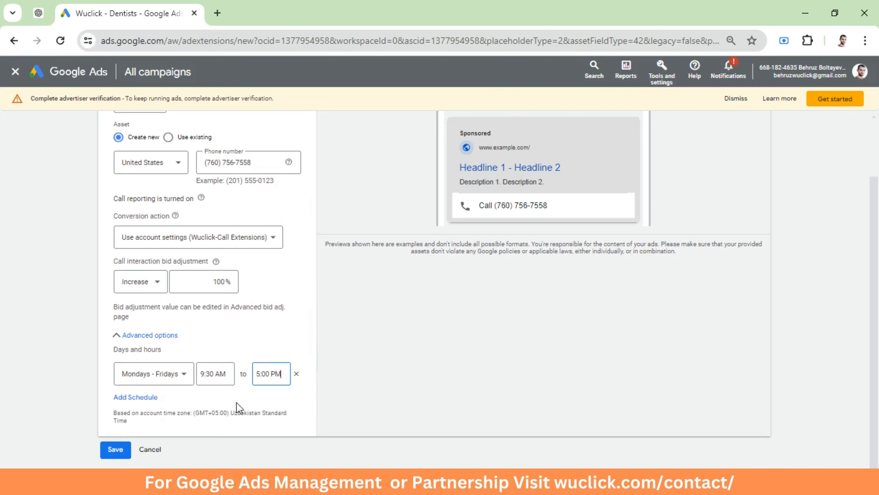
{"action": "left_click", "coordinate": [469, 264]}
Assign the call asset to the Search-hire-us4 campaign and save it
{"action": "left_click", "coordinate": [116, 450]}
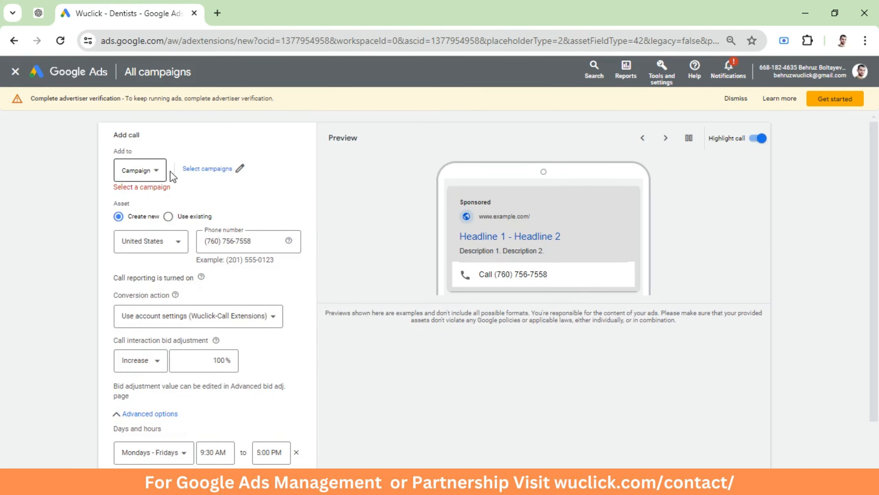
{"action": "left_click", "coordinate": [198, 169]}
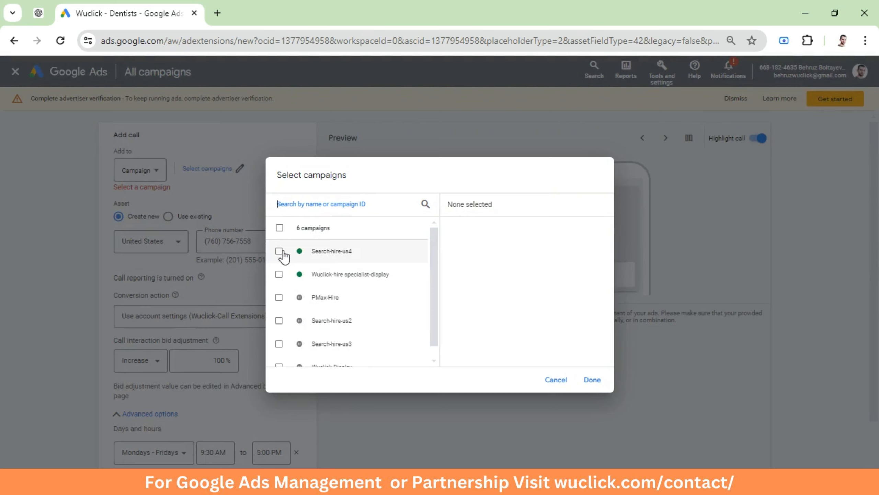
{"action": "left_click", "coordinate": [279, 251]}
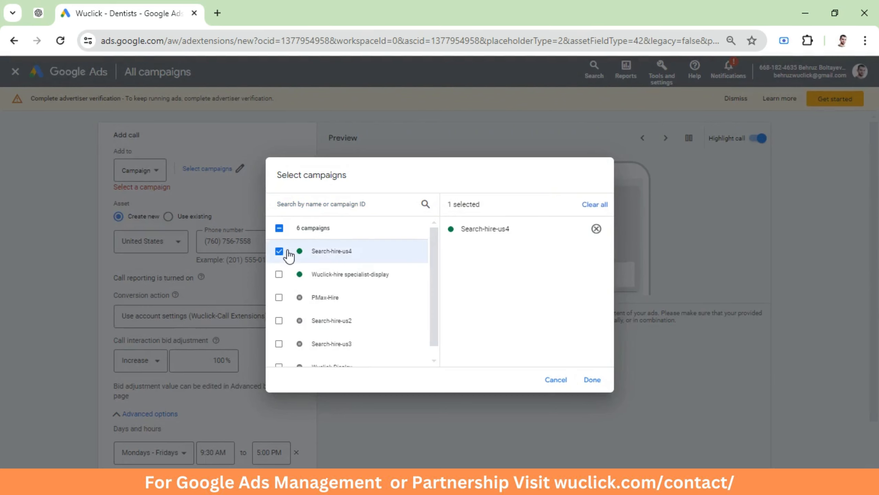
{"action": "left_click", "coordinate": [593, 379]}
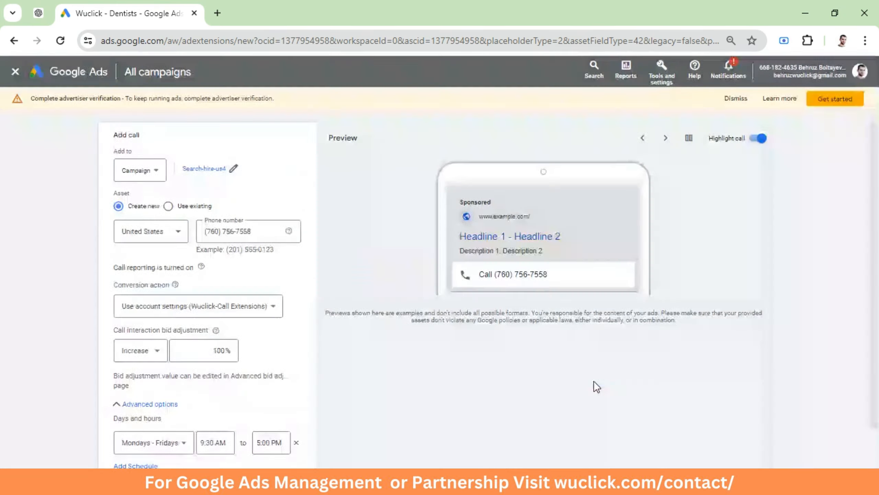
{"action": "scroll", "coordinate": [214, 334], "scroll_direction": "down", "scroll_amount": 2}
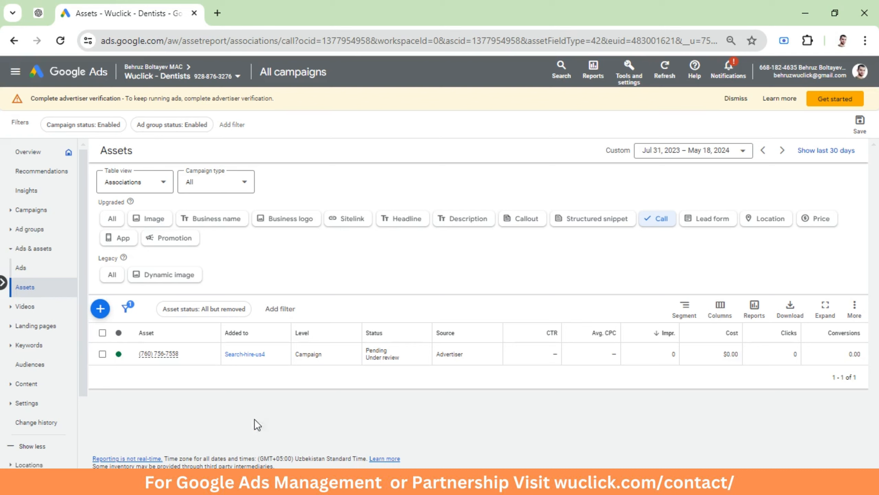
Start another call asset at Campaign level and select the Wuclick-hire specialist-display campaign for it
{"action": "left_click_drag", "start_coordinate": [361, 355], "coordinate": [166, 370]}
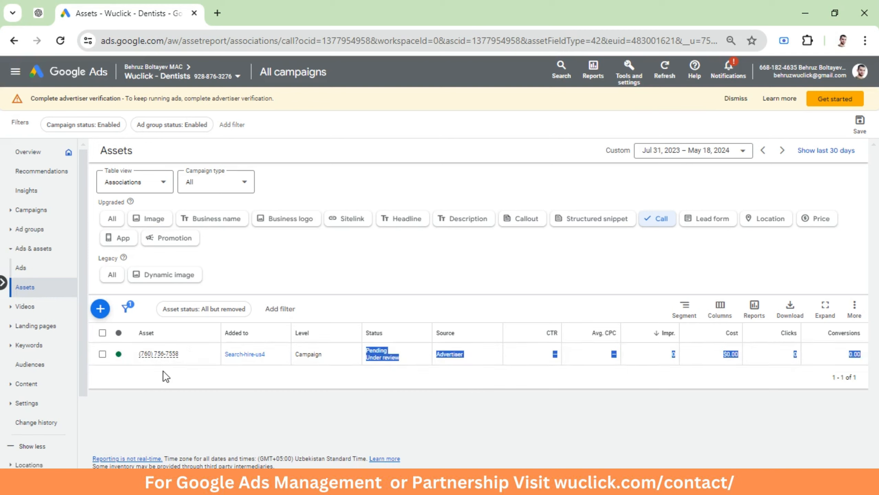
{"action": "left_click", "coordinate": [173, 372]}
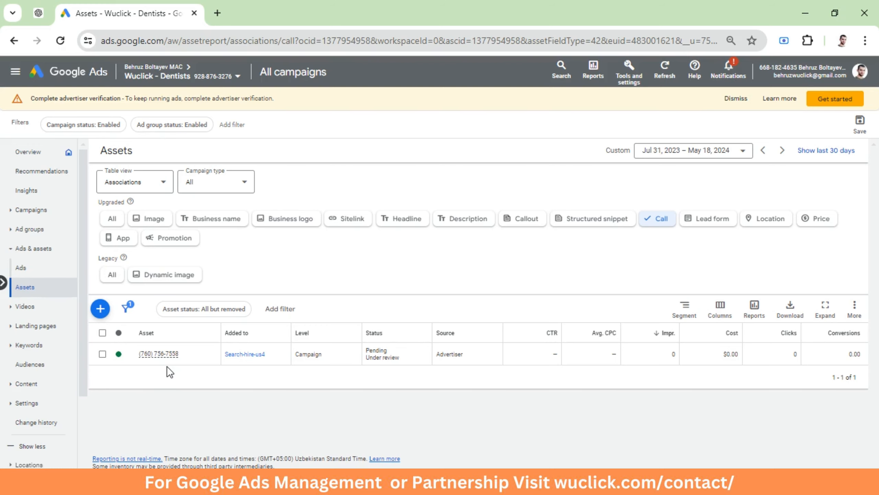
{"action": "left_click", "coordinate": [99, 308]}
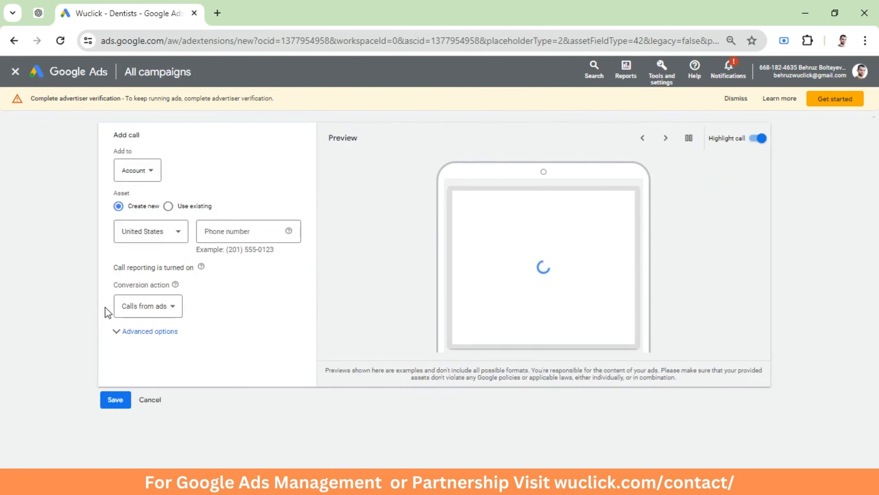
{"action": "left_click", "coordinate": [144, 176]}
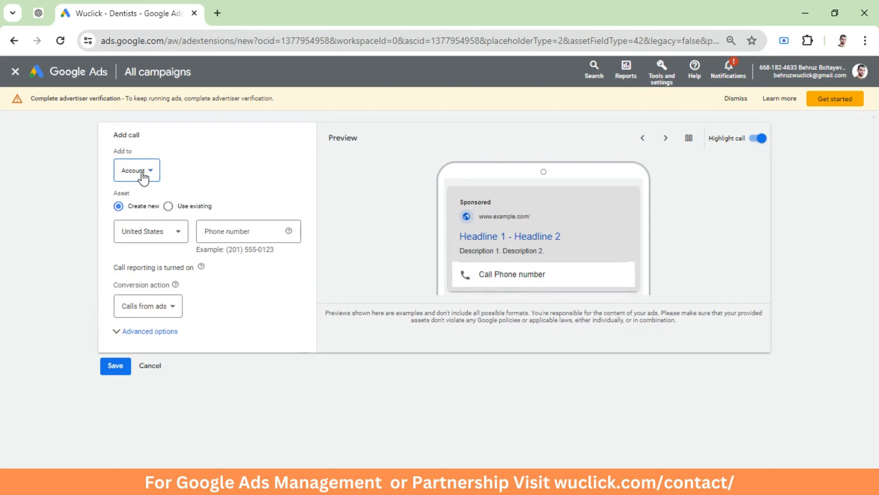
{"action": "left_click", "coordinate": [135, 204]}
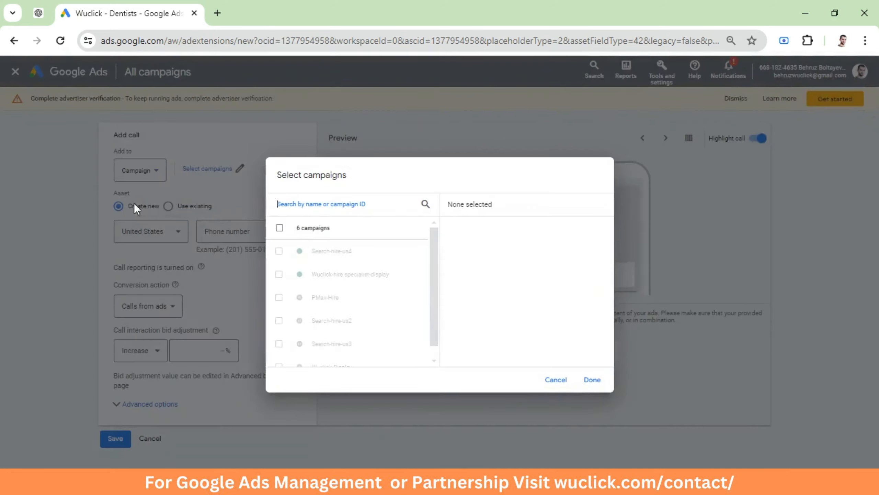
{"action": "left_click", "coordinate": [279, 275]}
{"action": "left_click", "coordinate": [592, 380]}
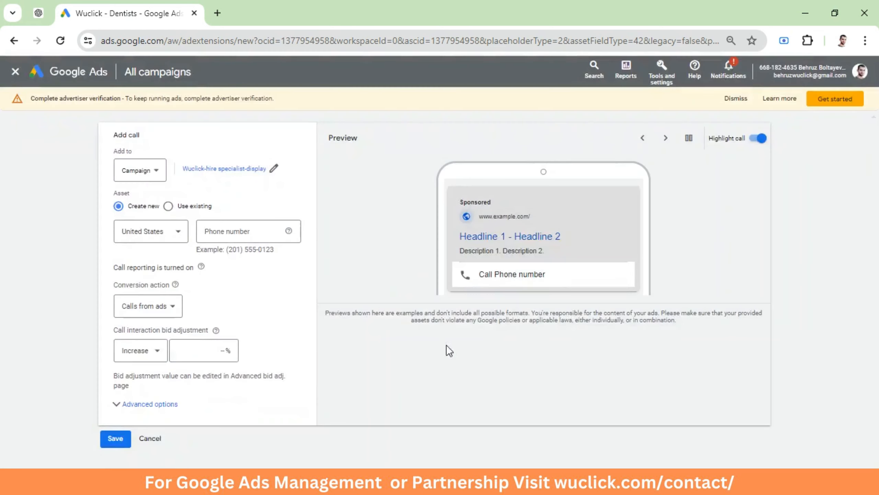
Enter the business phone number in the new call asset's phone number field
{"action": "left_click", "coordinate": [217, 230]}
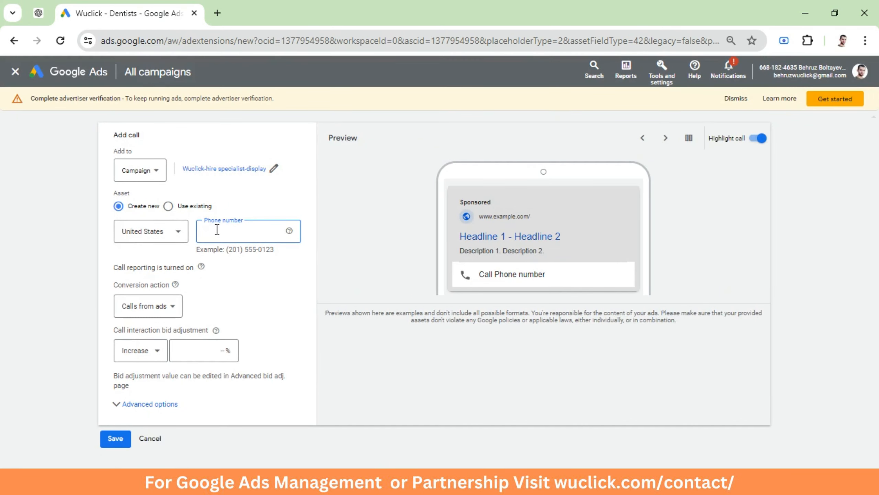
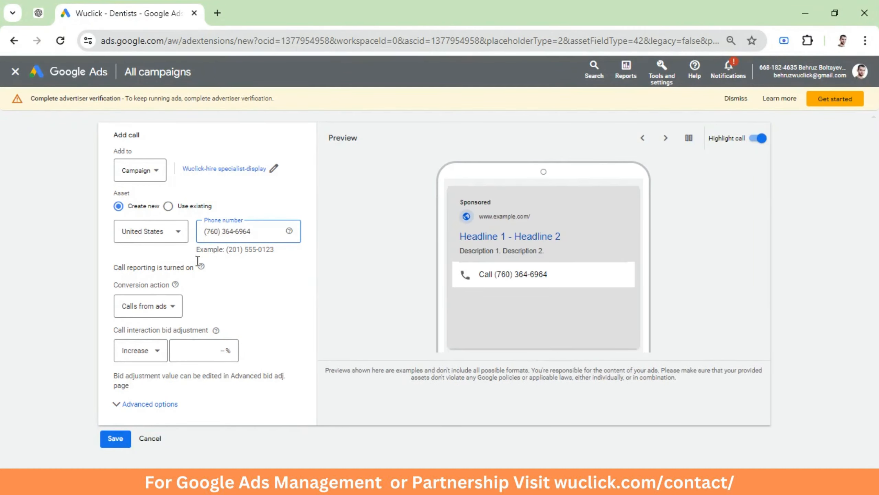
{"action": "left_click", "coordinate": [221, 279]}
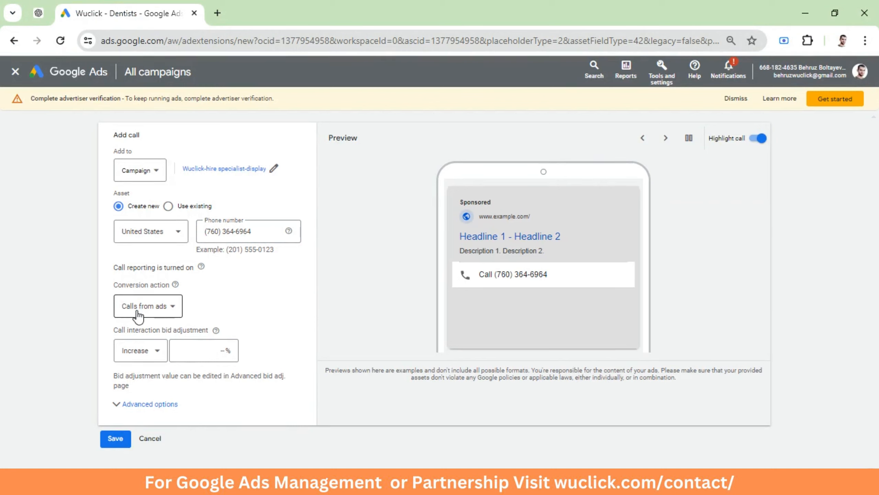
Set the conversion action to Use account settings (Wuclick-Call Extensions) and the bid adjustment to increase 100%
{"action": "left_click", "coordinate": [163, 312]}
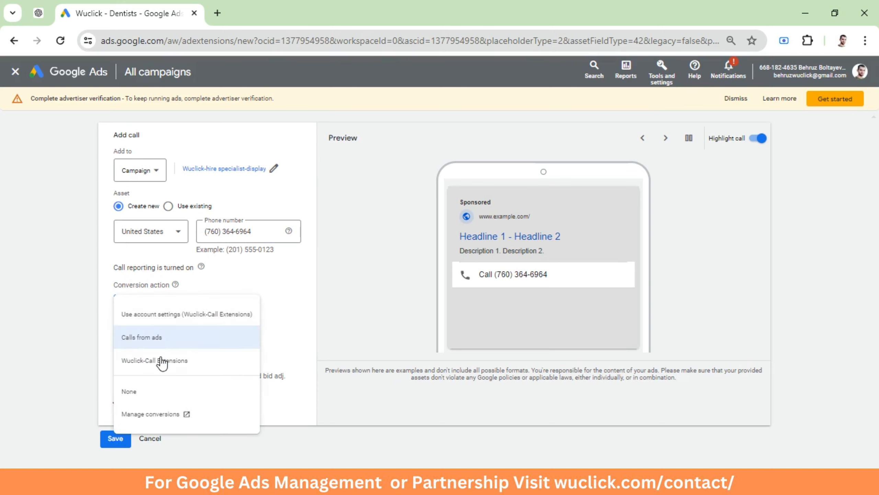
{"action": "left_click", "coordinate": [166, 316]}
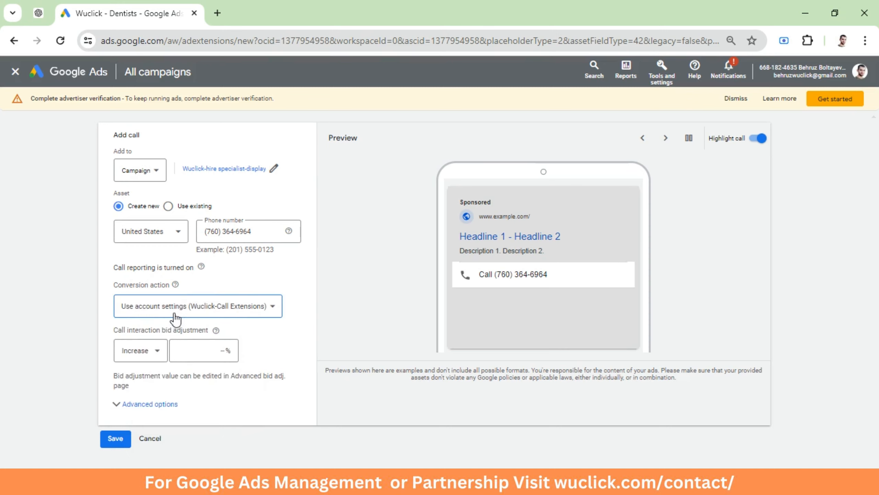
{"action": "left_click", "coordinate": [194, 349]}
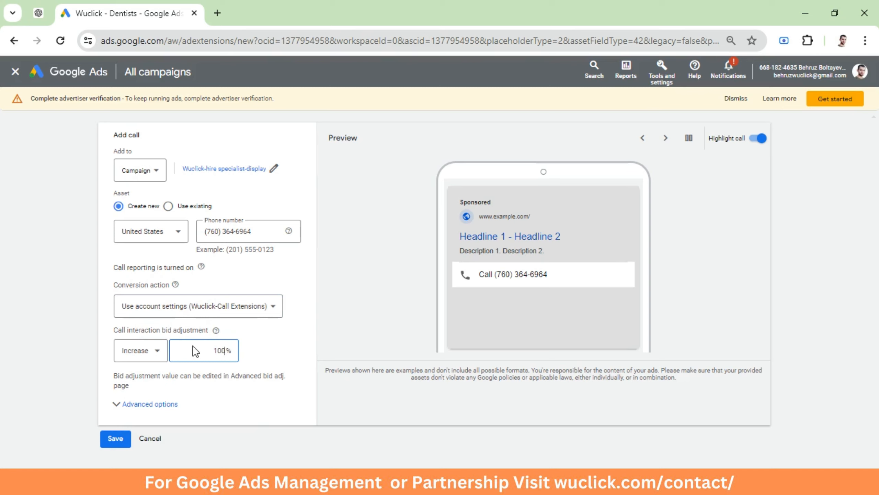
{"action": "left_click", "coordinate": [273, 359]}
Open the advanced options and limit the new asset's schedule to Mondays - Fridays
{"action": "left_click", "coordinate": [127, 404]}
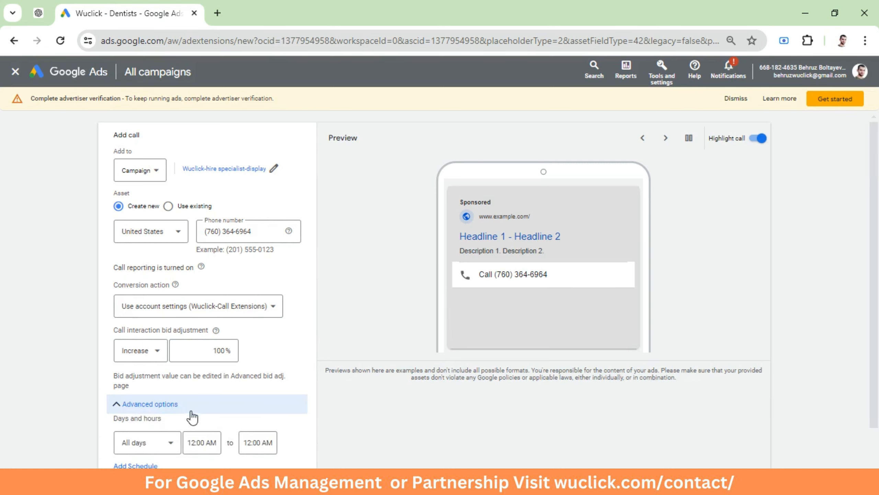
{"action": "scroll", "coordinate": [192, 416], "scroll_direction": "down", "scroll_amount": 2}
{"action": "left_click", "coordinate": [171, 376]}
{"action": "left_click", "coordinate": [147, 235]}
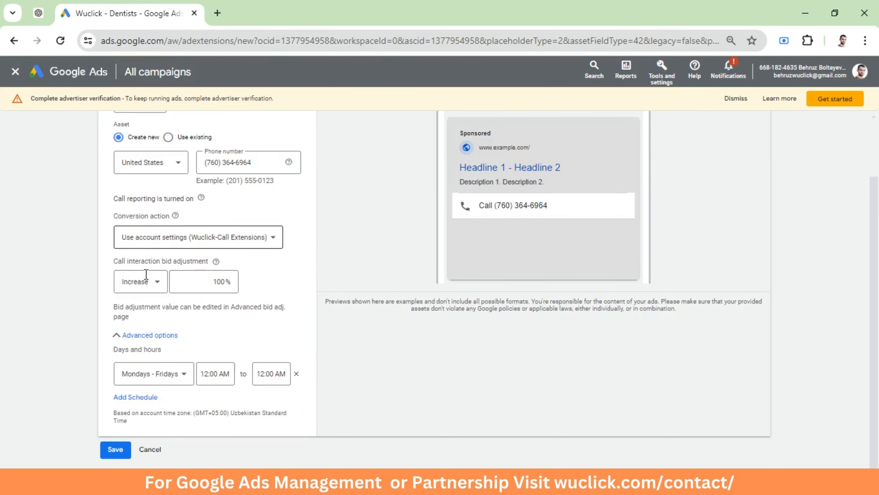
Set the new asset's call hours from 9:30 AM to 5:00 PM
{"action": "left_click", "coordinate": [214, 373]}
{"action": "scroll", "coordinate": [212, 281], "scroll_direction": "down", "scroll_amount": 15}
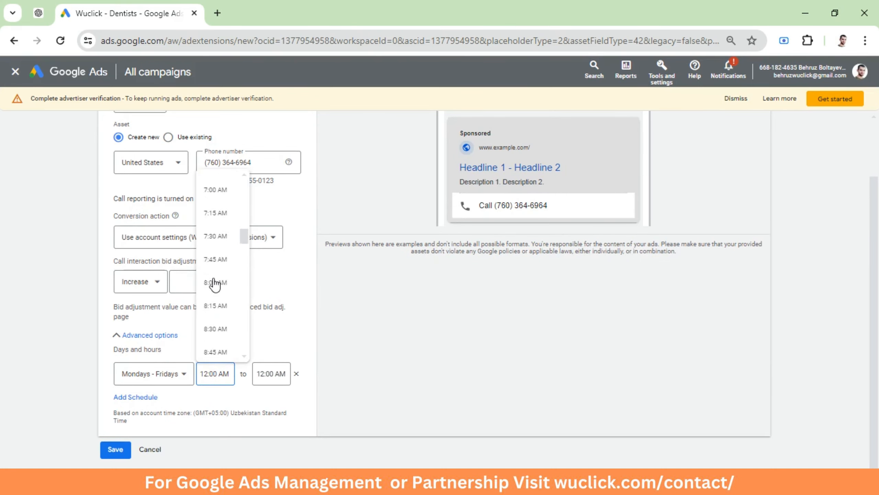
{"action": "scroll", "coordinate": [212, 281], "scroll_direction": "up", "scroll_amount": 5}
{"action": "scroll", "coordinate": [213, 240], "scroll_direction": "up", "scroll_amount": 5}
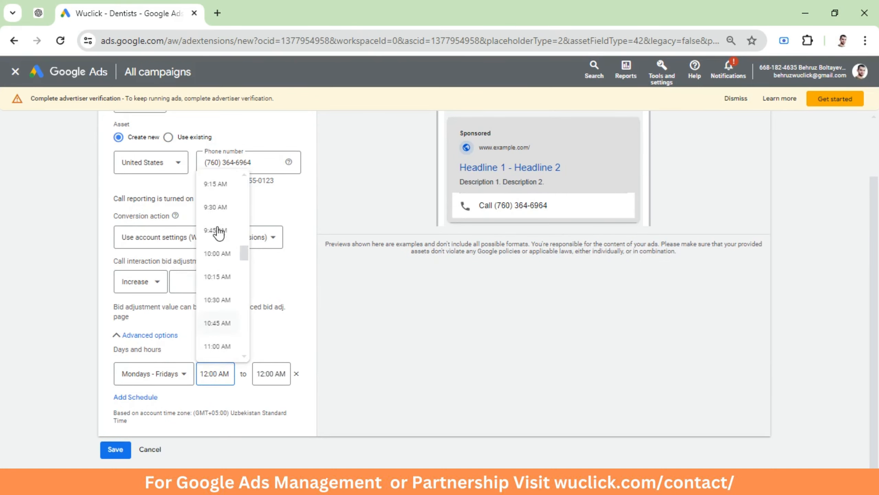
{"action": "left_click", "coordinate": [216, 206]}
{"action": "left_click", "coordinate": [261, 370]}
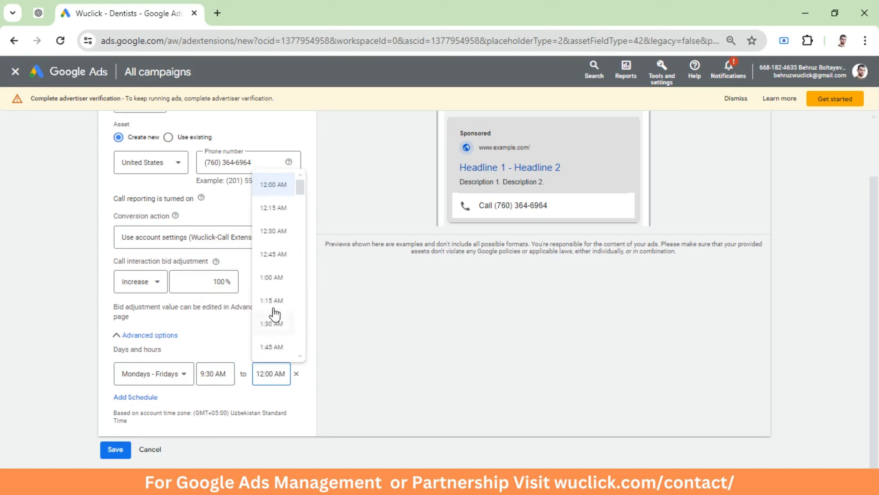
{"action": "scroll", "coordinate": [272, 308], "scroll_direction": "down", "scroll_amount": 20}
{"action": "scroll", "coordinate": [281, 287], "scroll_direction": "down", "scroll_amount": 5}
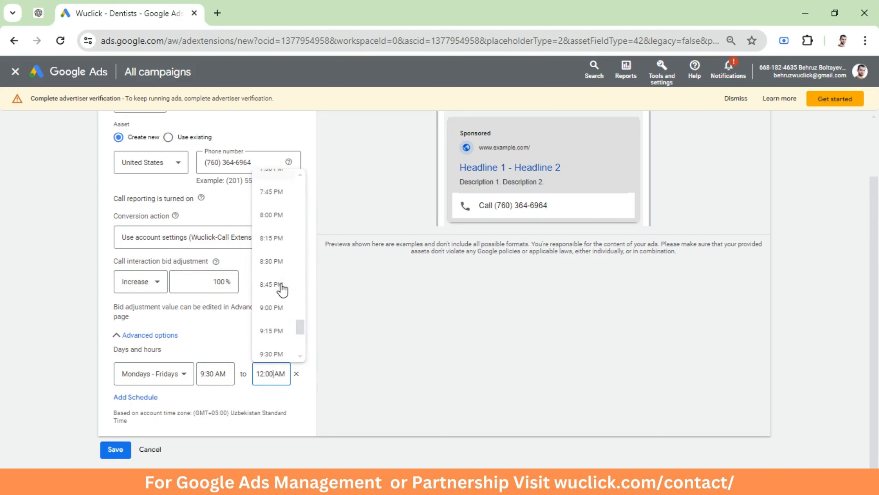
{"action": "scroll", "coordinate": [272, 263], "scroll_direction": "up", "scroll_amount": 5}
{"action": "left_click", "coordinate": [272, 246]}
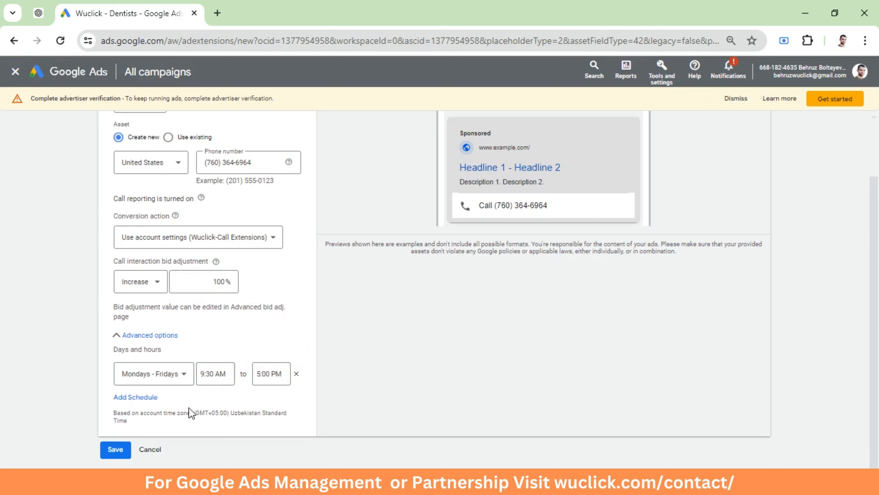
{"action": "scroll", "coordinate": [177, 366], "scroll_direction": "up", "scroll_amount": 2}
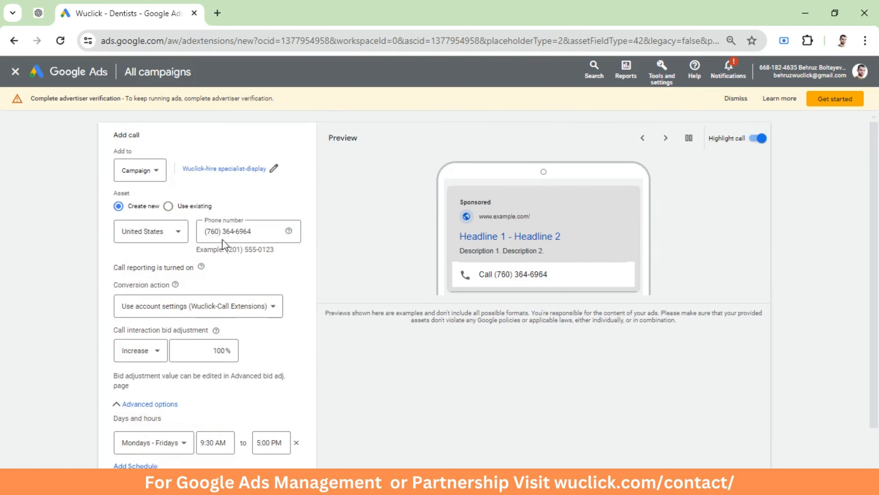
Save the new call asset for the Wuclick-hire specialist-display campaign
{"action": "left_click_drag", "start_coordinate": [268, 235], "coordinate": [183, 230]}
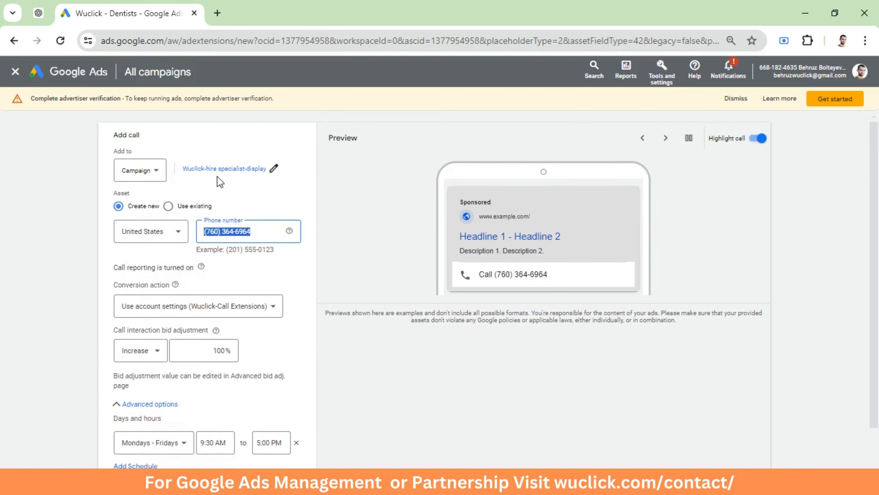
{"action": "scroll", "coordinate": [219, 215], "scroll_direction": "down", "scroll_amount": 2}
{"action": "left_click_drag", "start_coordinate": [303, 381], "coordinate": [207, 397]}
{"action": "left_click", "coordinate": [207, 397]}
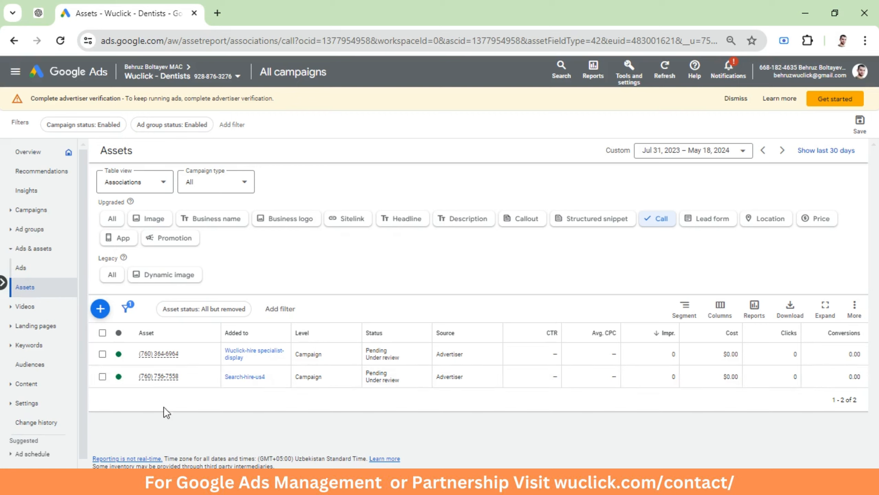
In account settings, turn on call recording for 30 days under call reporting and save
{"action": "left_click", "coordinate": [19, 405]}
{"action": "left_click", "coordinate": [31, 442]}
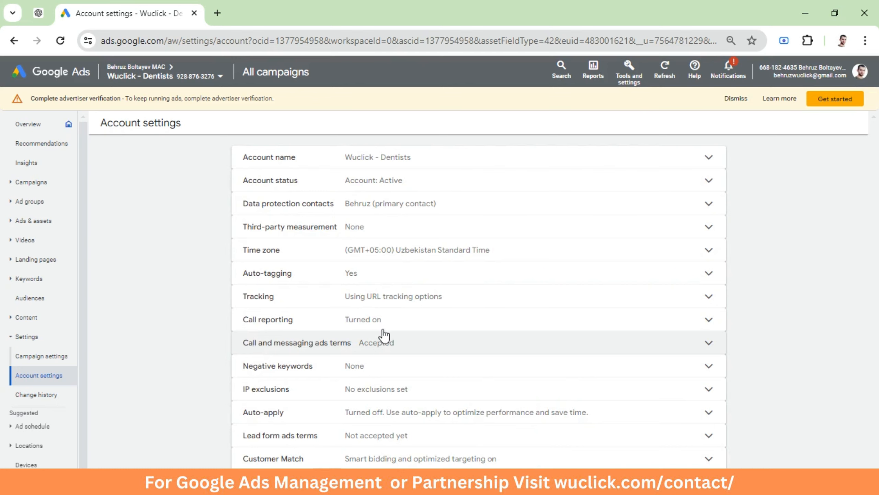
{"action": "left_click", "coordinate": [372, 322]}
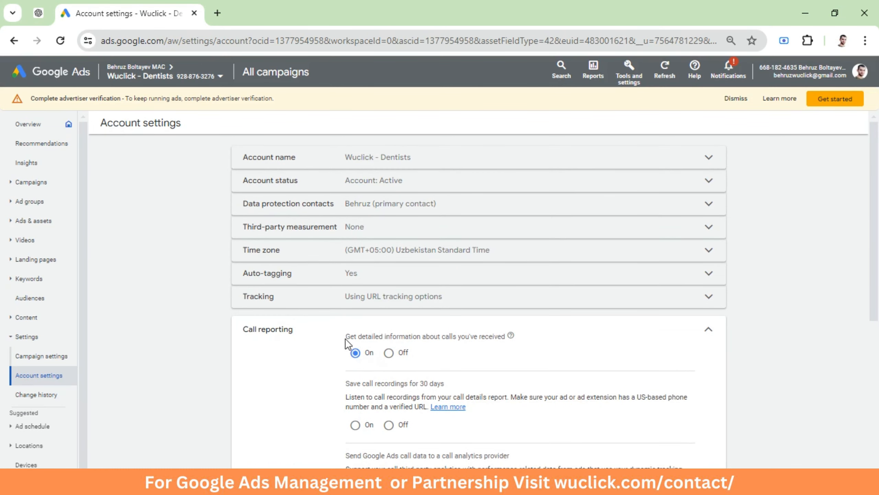
{"action": "left_click_drag", "start_coordinate": [432, 336], "coordinate": [506, 335]}
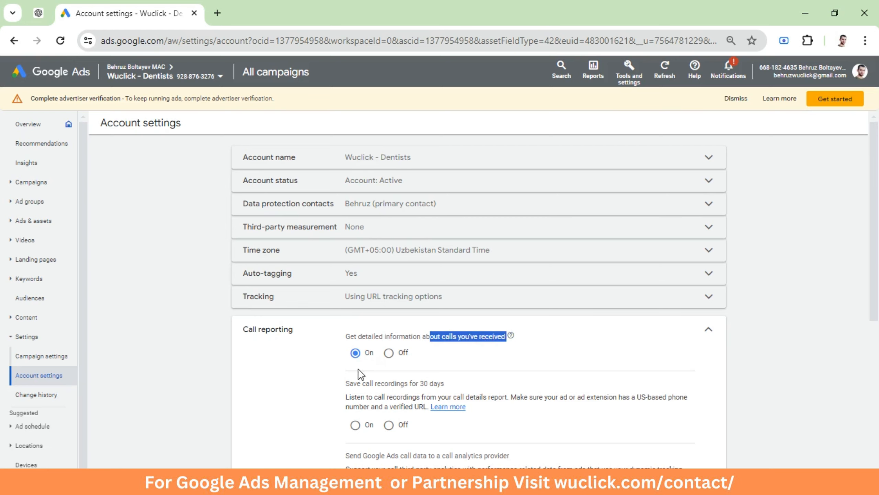
{"action": "scroll", "coordinate": [371, 362], "scroll_direction": "down", "scroll_amount": 3}
{"action": "left_click_drag", "start_coordinate": [341, 294], "coordinate": [419, 290]}
{"action": "left_click", "coordinate": [388, 297]}
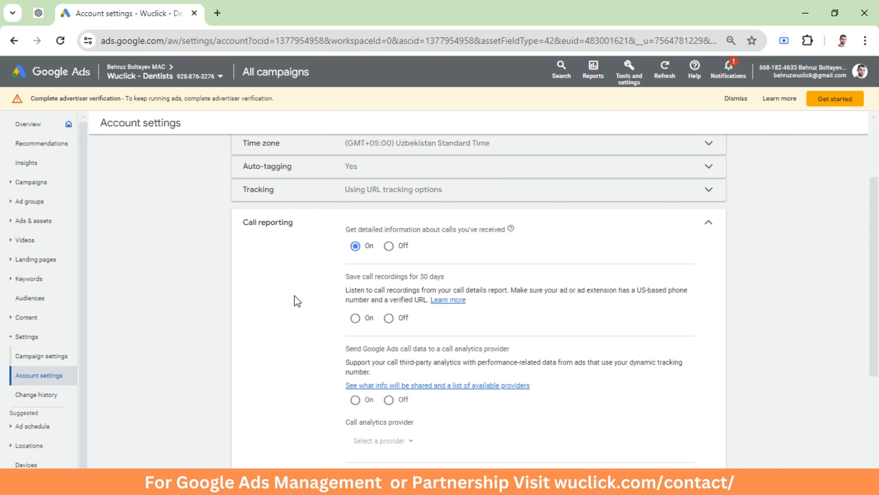
{"action": "left_click", "coordinate": [355, 318]}
{"action": "scroll", "coordinate": [360, 343], "scroll_direction": "down", "scroll_amount": 3}
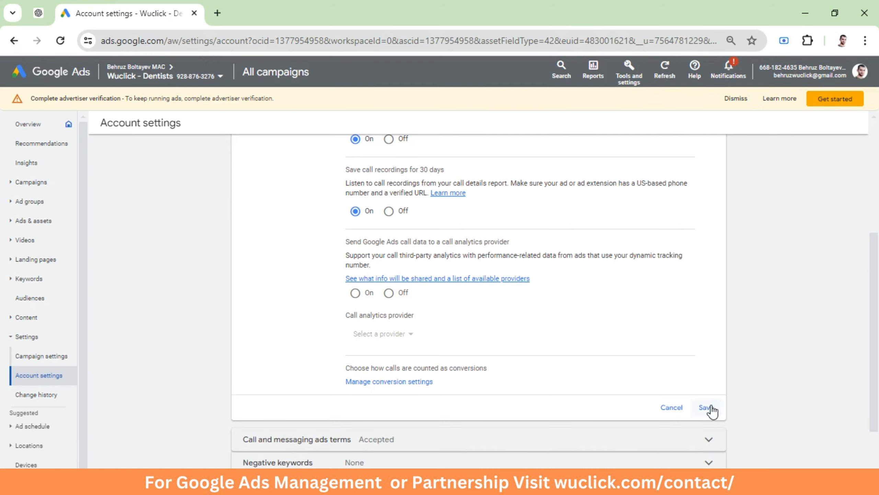
{"action": "left_click", "coordinate": [700, 407]}
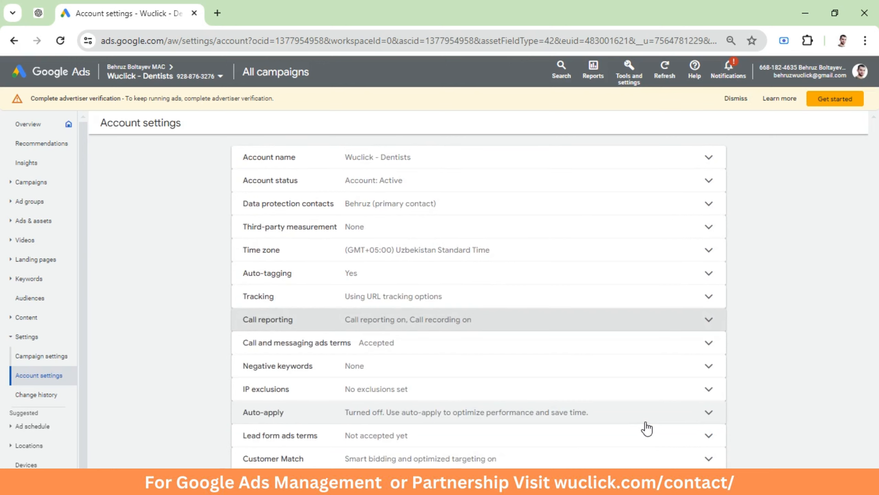
Review the account's call and messaging ads terms
{"action": "left_click", "coordinate": [394, 344]}
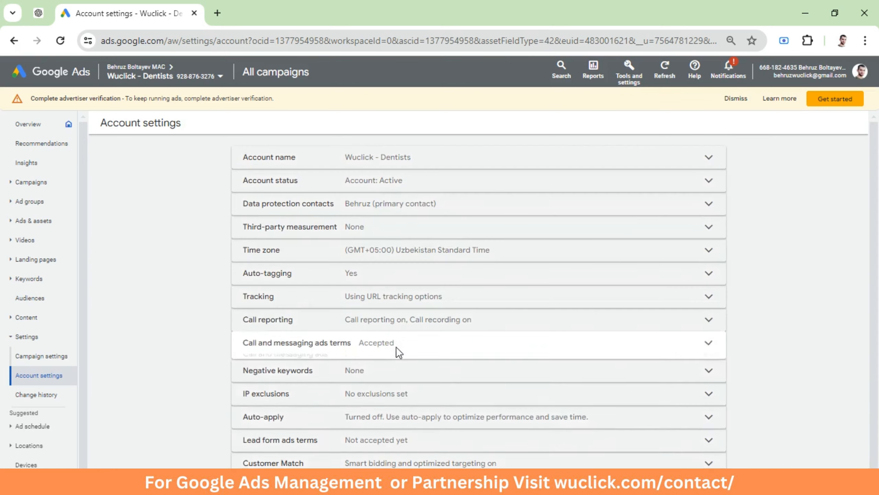
{"action": "scroll", "coordinate": [401, 395], "scroll_direction": "down", "scroll_amount": 3}
{"action": "scroll", "coordinate": [308, 401], "scroll_direction": "down", "scroll_amount": 3}
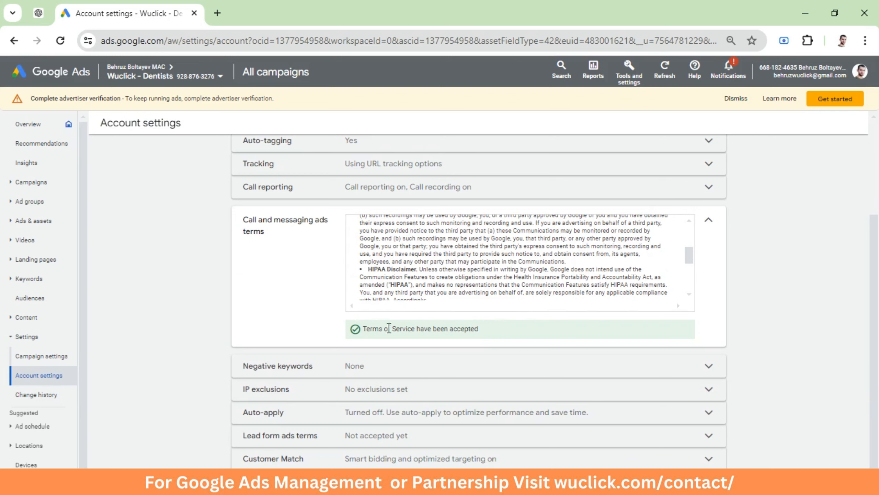
{"action": "left_click_drag", "start_coordinate": [502, 334], "coordinate": [335, 331]}
{"action": "left_click", "coordinate": [342, 302]}
{"action": "left_click", "coordinate": [709, 222]}
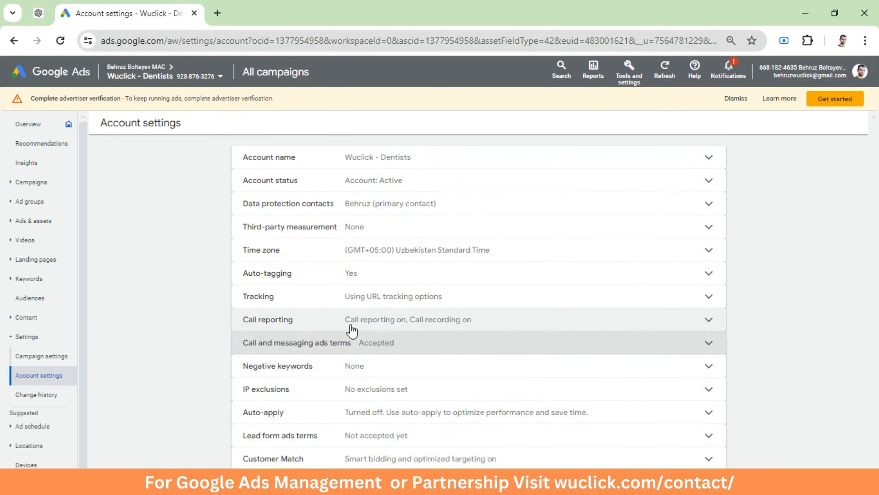
Open the conversion actions summary to check the Phone call lead goal, then return to the overview
{"action": "left_click", "coordinate": [629, 73]}
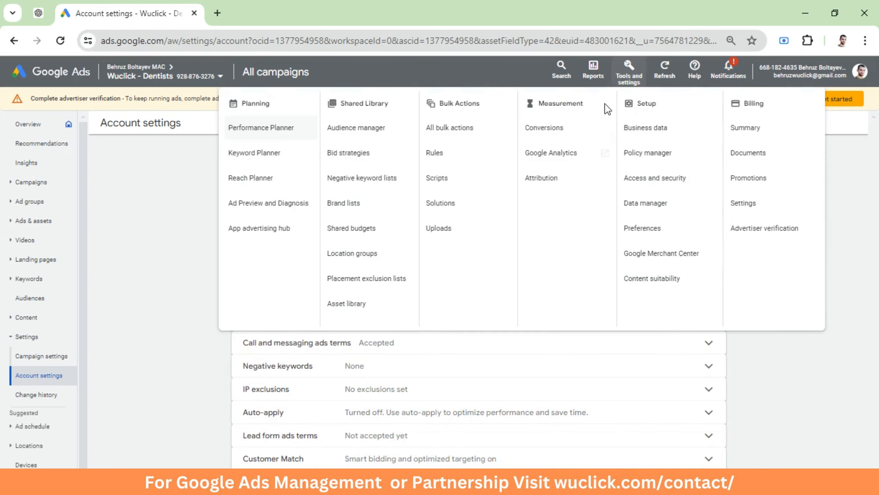
{"action": "left_click", "coordinate": [551, 131]}
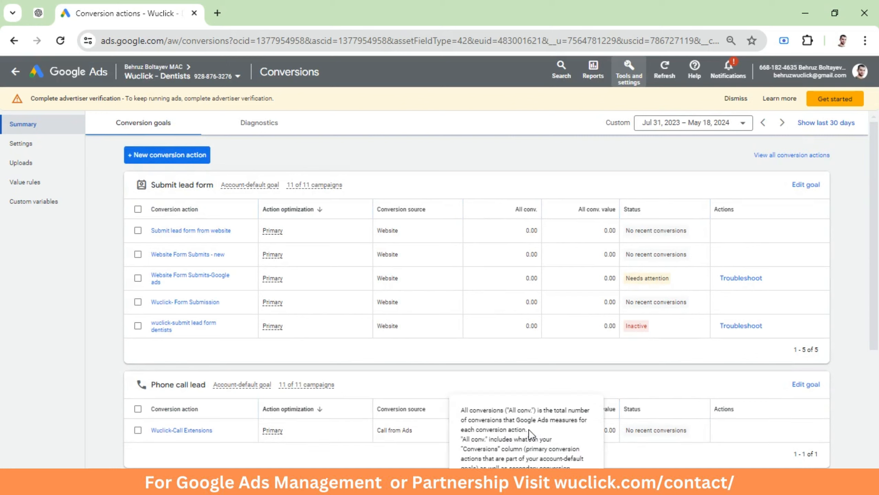
{"action": "left_click", "coordinate": [16, 71]}
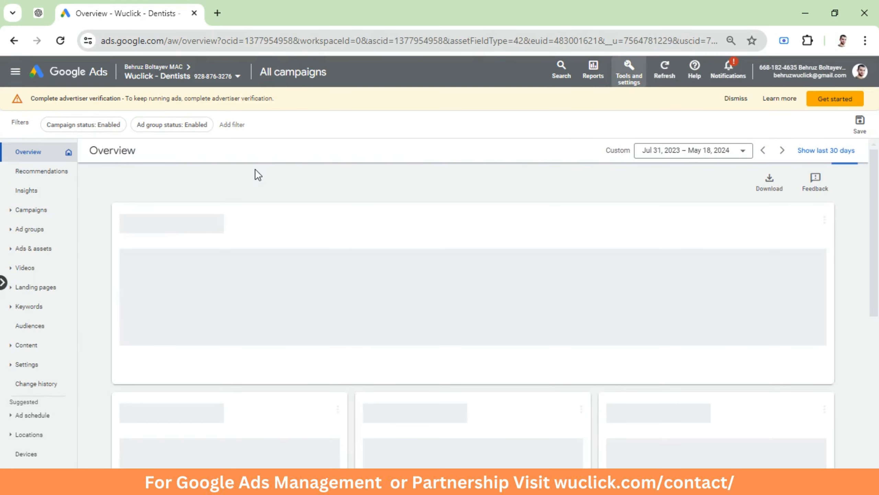
Open the Search-hire-us4 responsive search ad in the editor to view its preview with the call asset
{"action": "left_click", "coordinate": [17, 250]}
{"action": "left_click", "coordinate": [22, 274]}
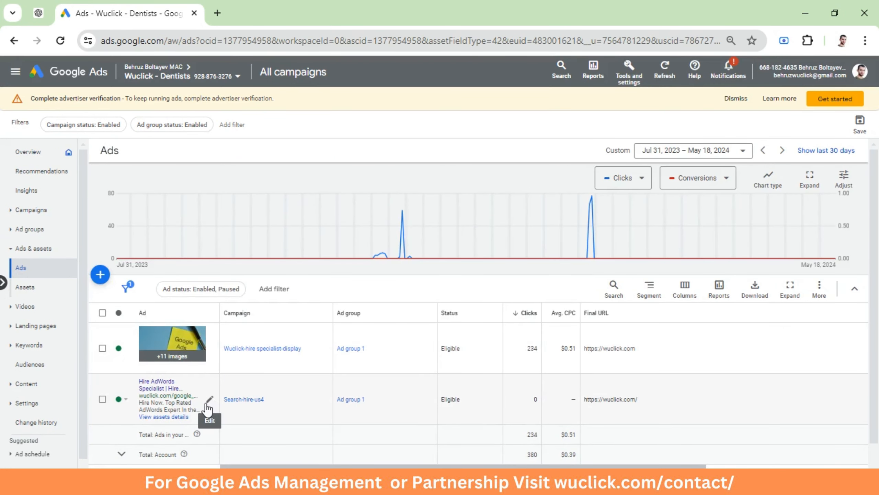
{"action": "left_click", "coordinate": [211, 400]}
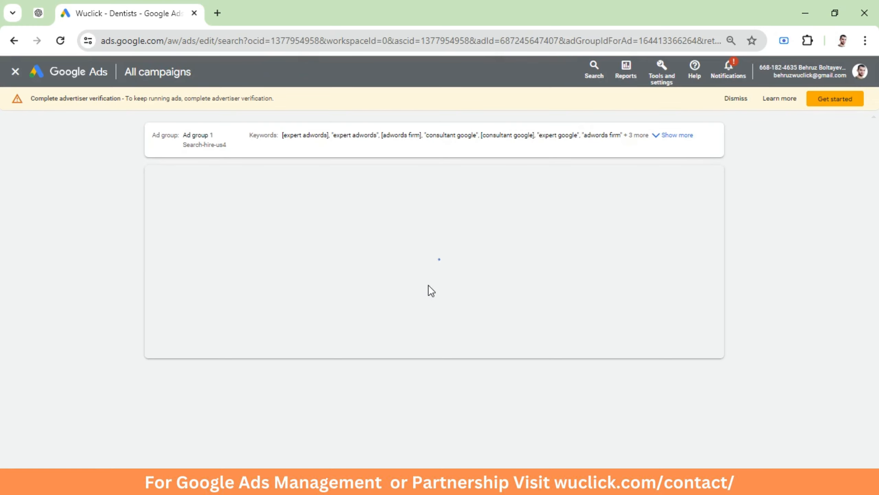
{"action": "scroll", "coordinate": [437, 280], "scroll_direction": "down", "scroll_amount": 3}
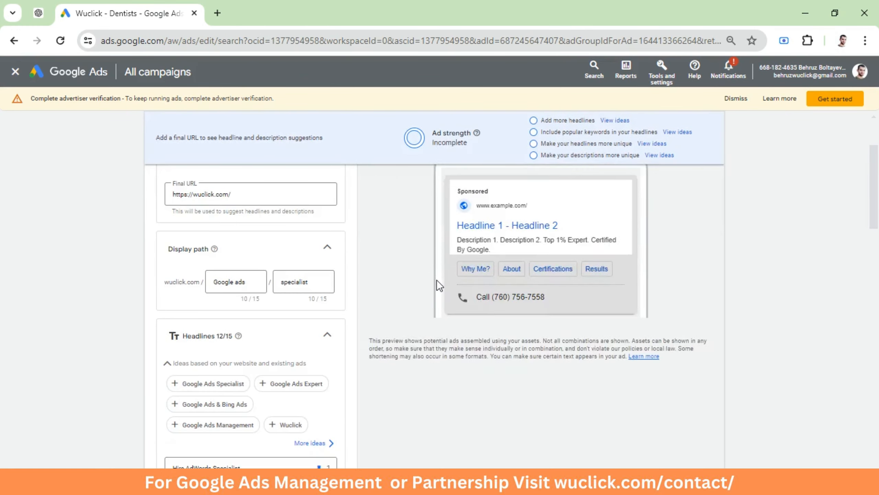
{"action": "left_click", "coordinate": [568, 234]}
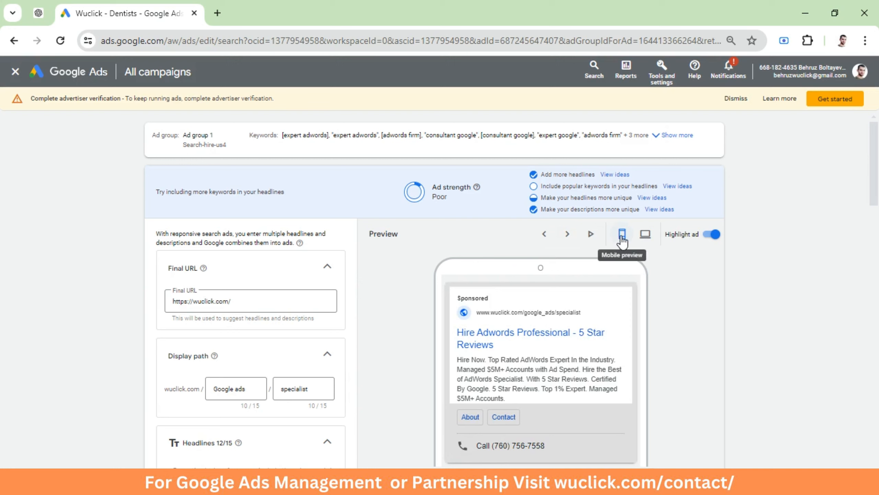
Compare the ad preview in desktop and mobile views, then leave the ad editor
{"action": "left_click", "coordinate": [645, 240]}
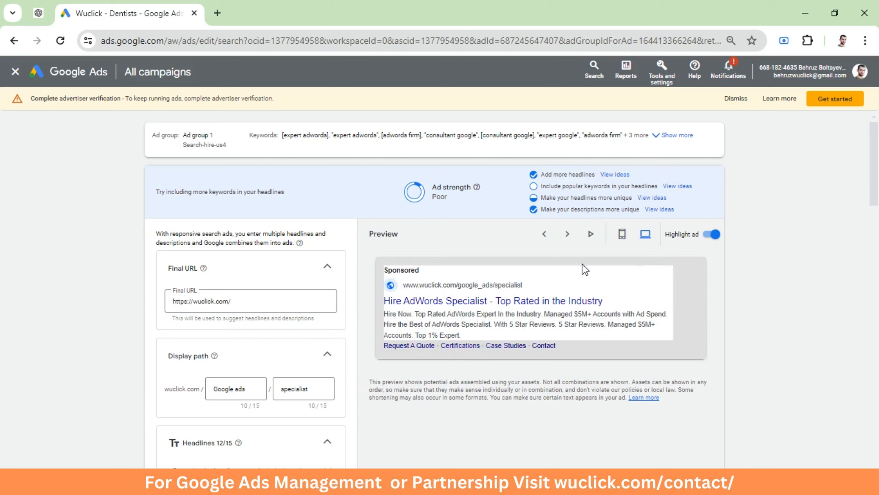
{"action": "left_click", "coordinate": [622, 239]}
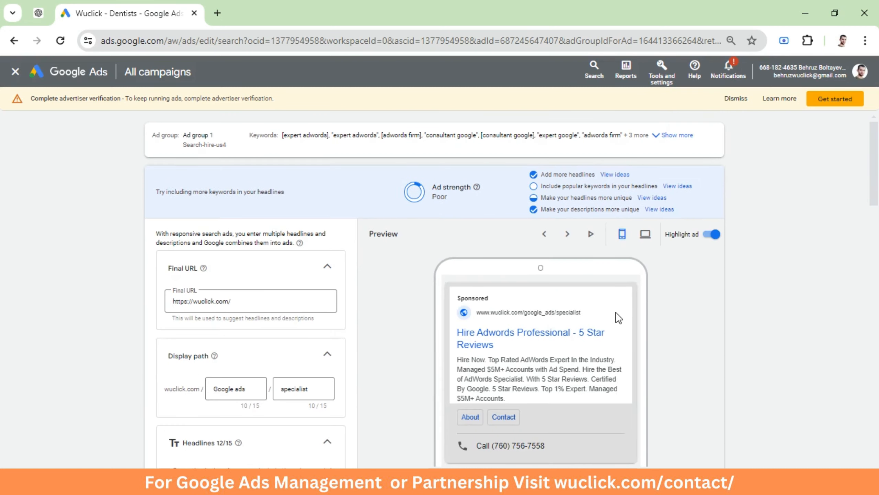
{"action": "scroll", "coordinate": [613, 311], "scroll_direction": "down", "scroll_amount": 20}
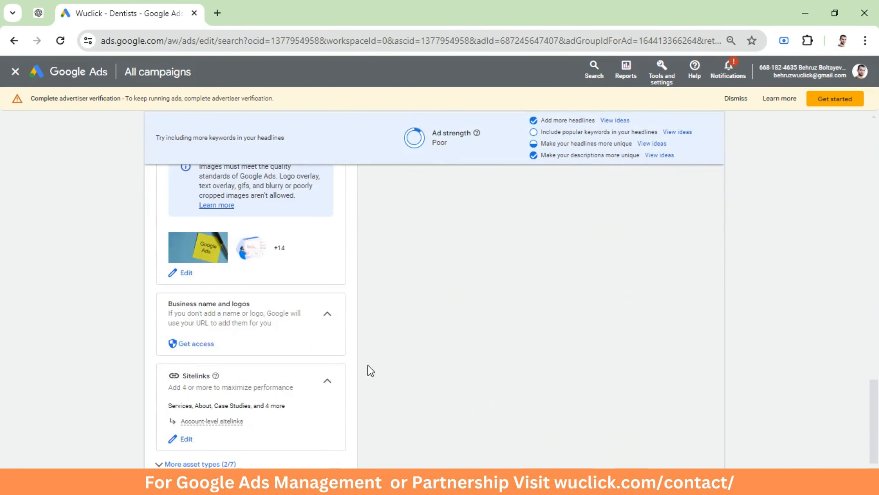
{"action": "left_click", "coordinate": [189, 450]}
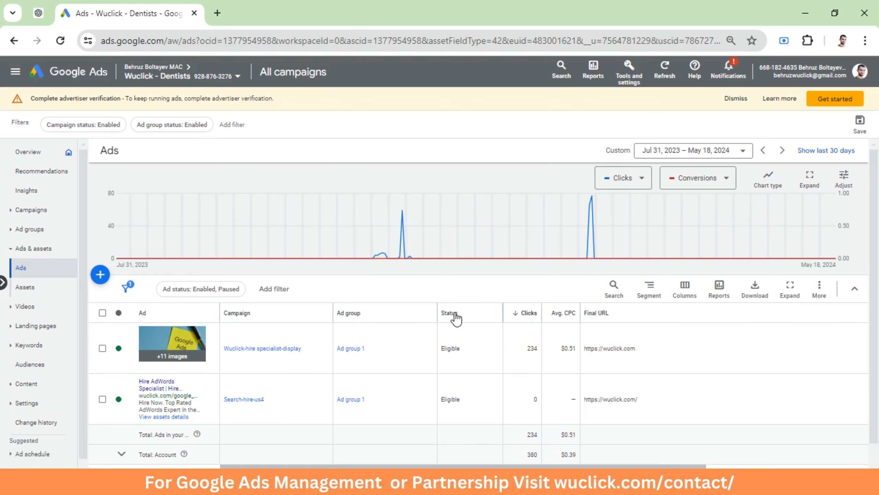
{"action": "mouse_move", "coordinate": [456, 318]}
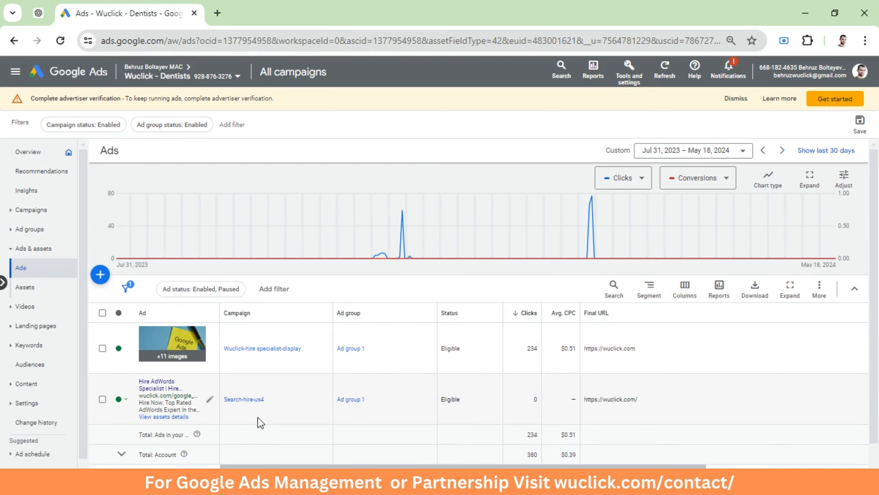